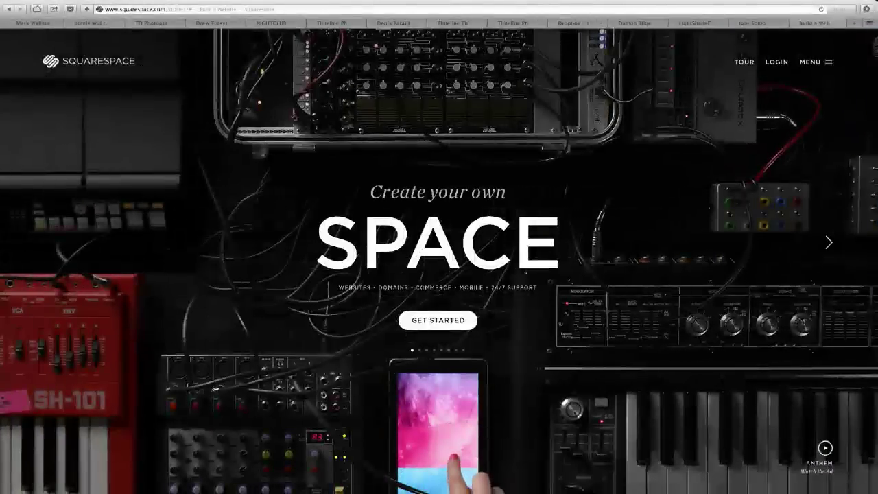
Step: Open the Squarespace templates page and look through the available website templates
{"action": "left_click", "coordinate": [828, 63]}
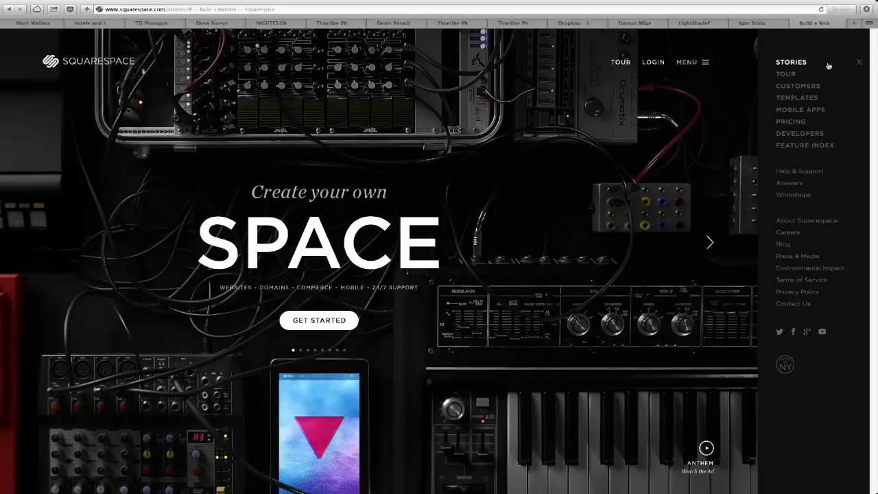
{"action": "left_click", "coordinate": [802, 100]}
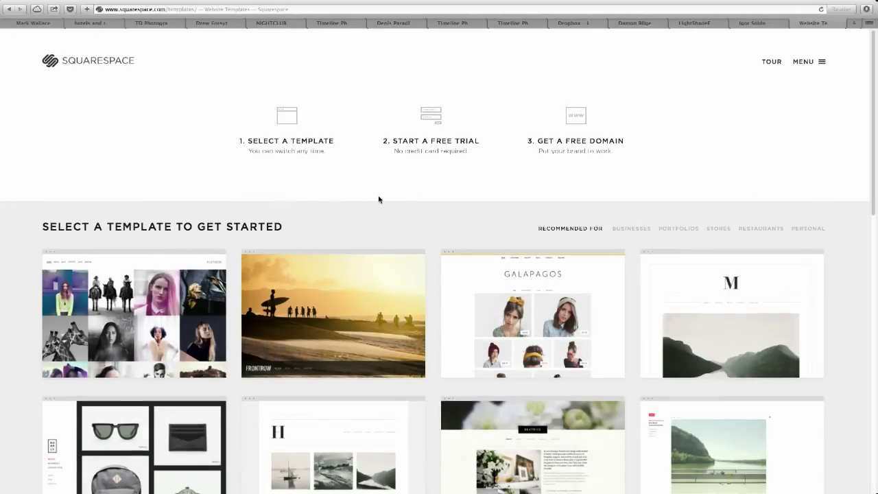
{"action": "scroll", "coordinate": [380, 198], "scroll_direction": "down", "scroll_amount": 5}
{"action": "mouse_move", "coordinate": [379, 200]}
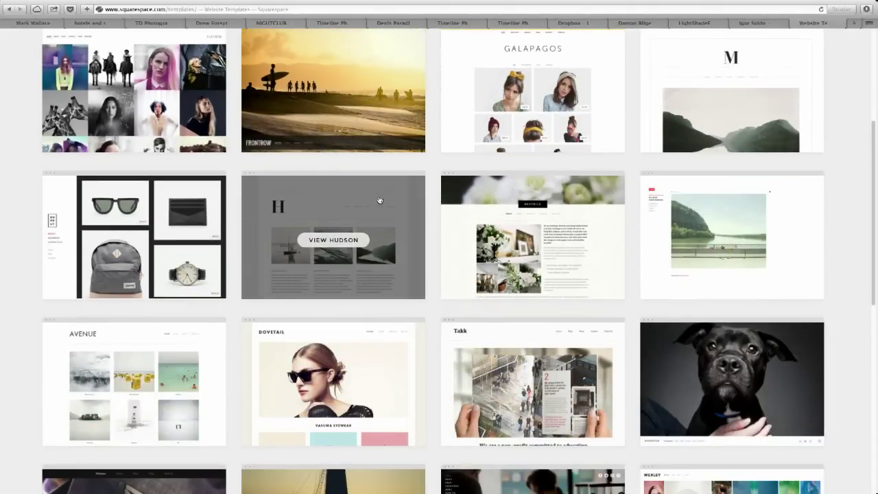
{"action": "scroll", "coordinate": [379, 200], "scroll_direction": "down", "scroll_amount": 10}
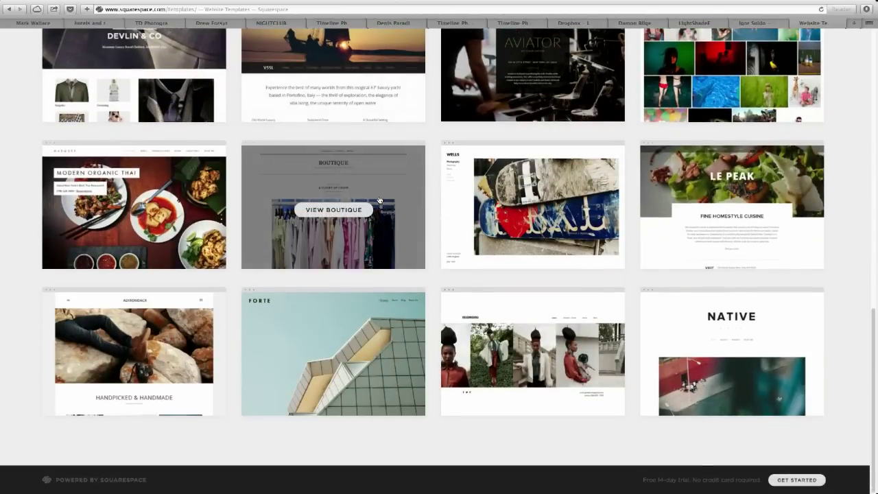
{"action": "scroll", "coordinate": [379, 200], "scroll_direction": "up", "scroll_amount": 15}
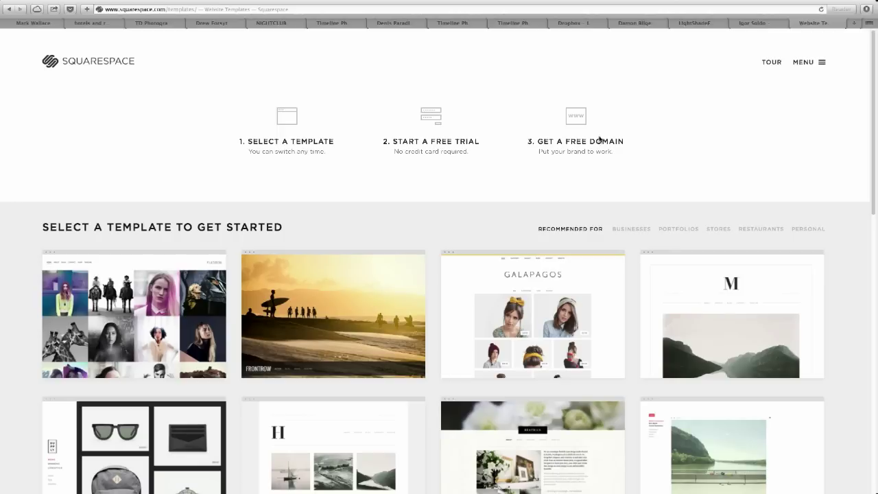
Step: Return to the Squarespace home page and log in by entering the account password for the prefilled e-mail
{"action": "left_click", "coordinate": [49, 60]}
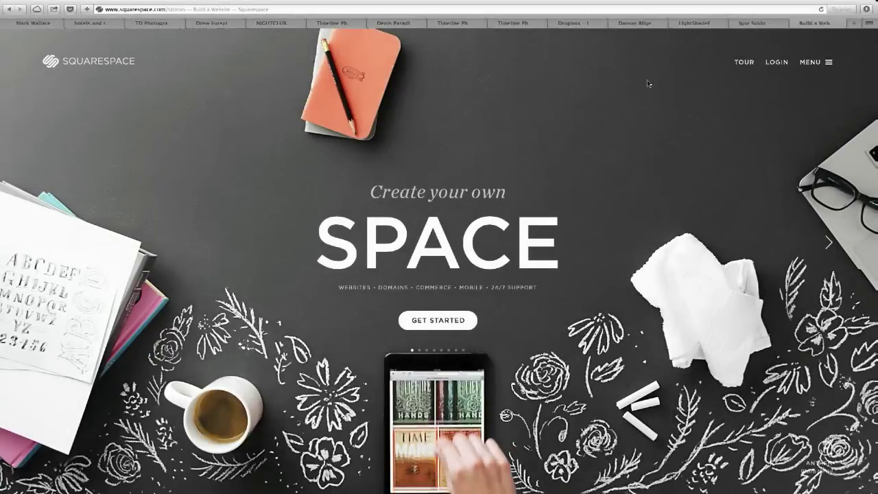
{"action": "left_click", "coordinate": [776, 66]}
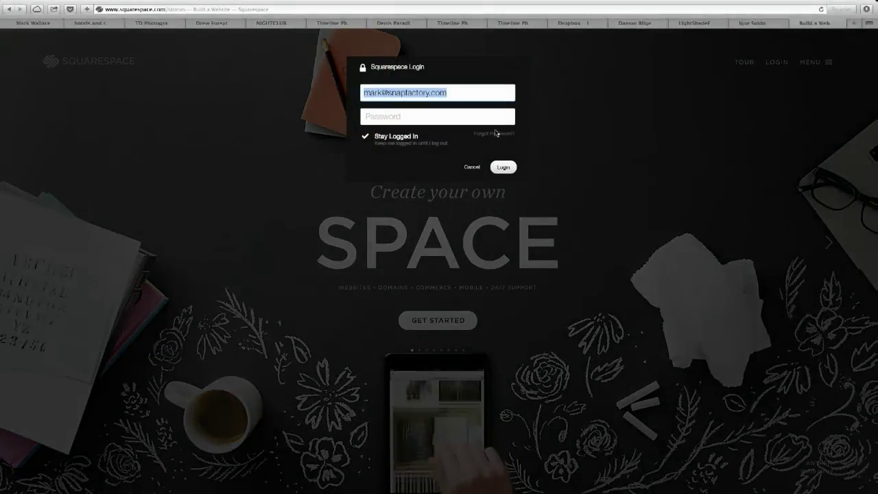
{"action": "left_click", "coordinate": [451, 116]}
{"action": "type", "text": "•••••••••"}
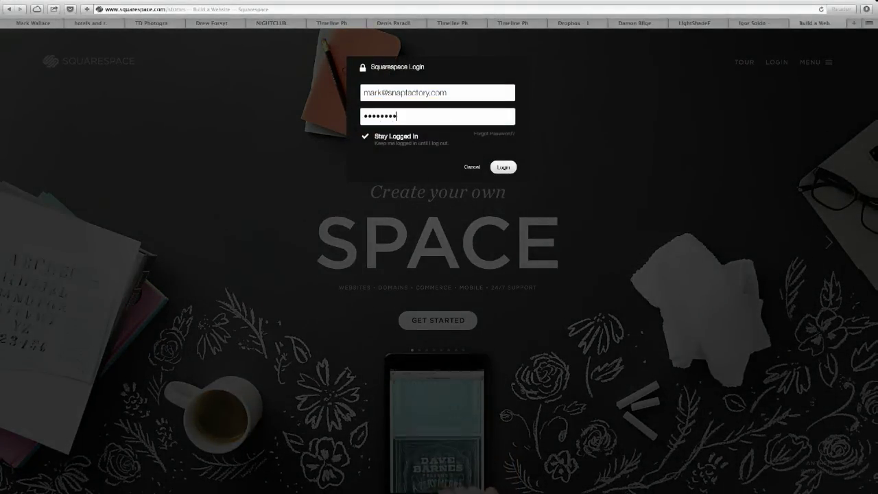
{"action": "key", "text": "Return"}
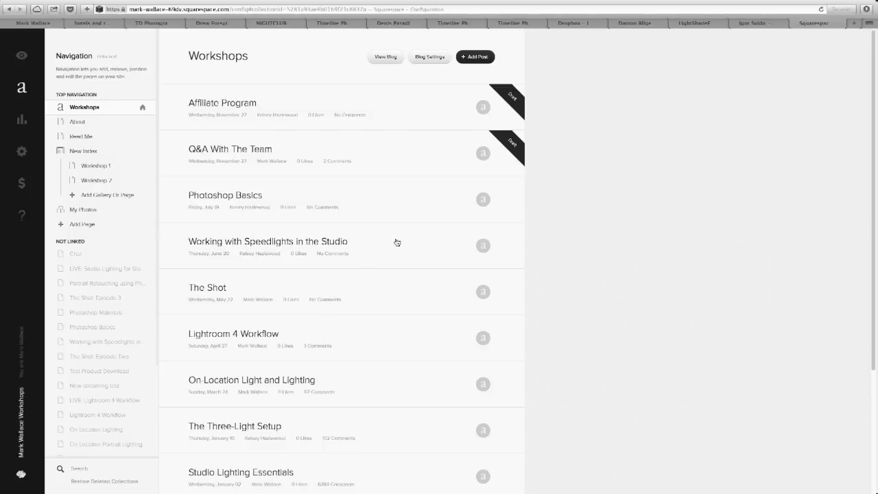
Step: Look through the posts in the Workshops blog and the site's list of unlinked pages
{"action": "scroll", "coordinate": [569, 236], "scroll_direction": "down", "scroll_amount": 2}
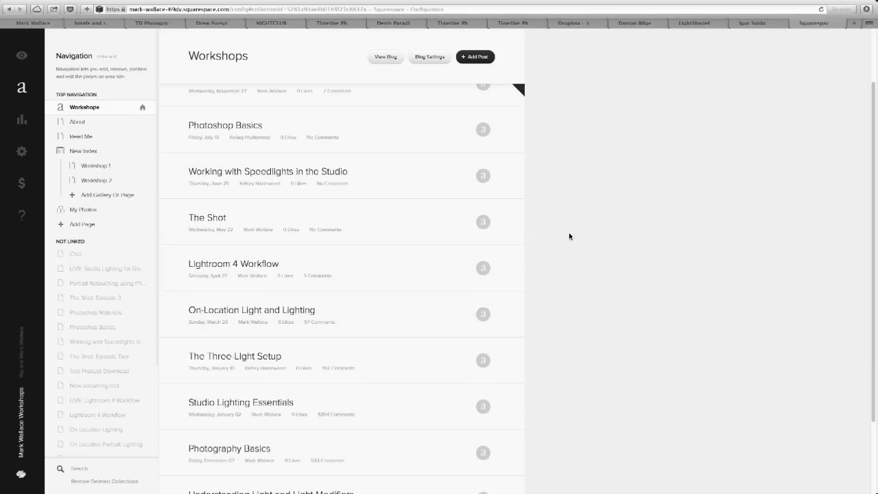
{"action": "scroll", "coordinate": [112, 258], "scroll_direction": "down", "scroll_amount": 3}
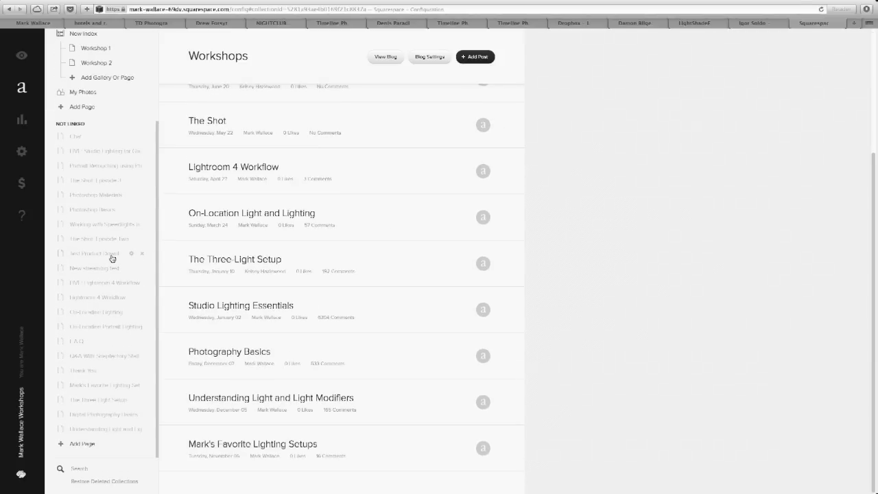
{"action": "scroll", "coordinate": [112, 258], "scroll_direction": "up", "scroll_amount": 3}
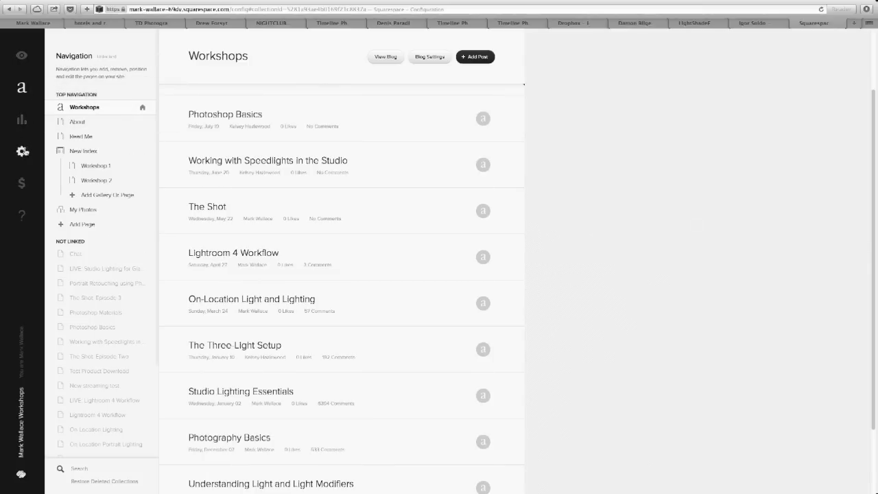
Step: Open the site settings and review the Basic Information options, including site description, logo image and browser icon
{"action": "left_click", "coordinate": [23, 90]}
{"action": "left_click", "coordinate": [22, 151]}
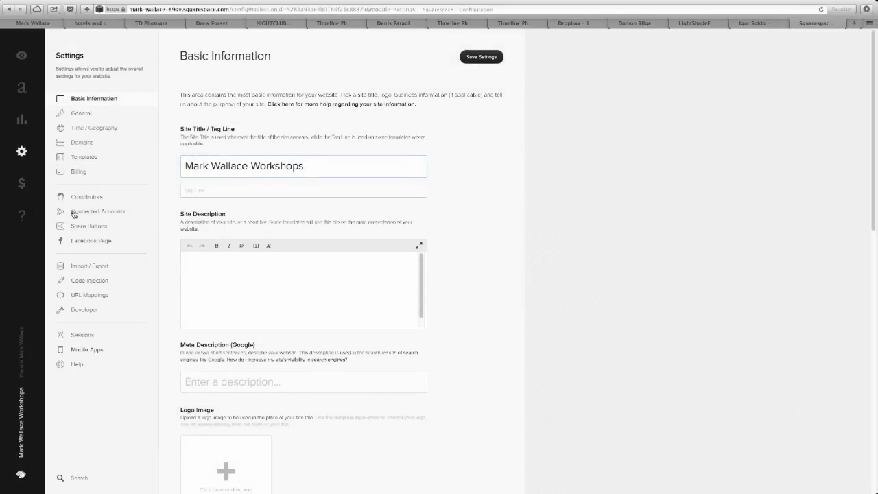
{"action": "scroll", "coordinate": [74, 214], "scroll_direction": "down", "scroll_amount": 5}
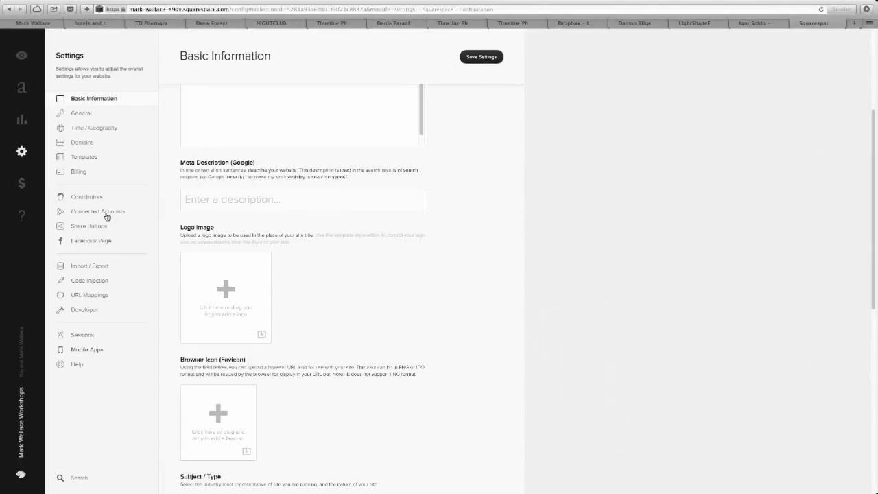
Step: View the connected accounts settings and the social services that can be added, without adding one
{"action": "left_click", "coordinate": [156, 213]}
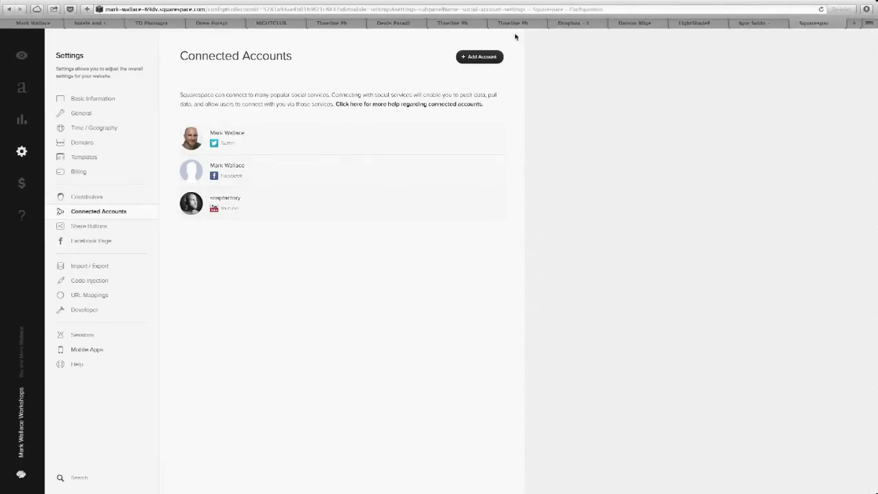
{"action": "left_click", "coordinate": [480, 56]}
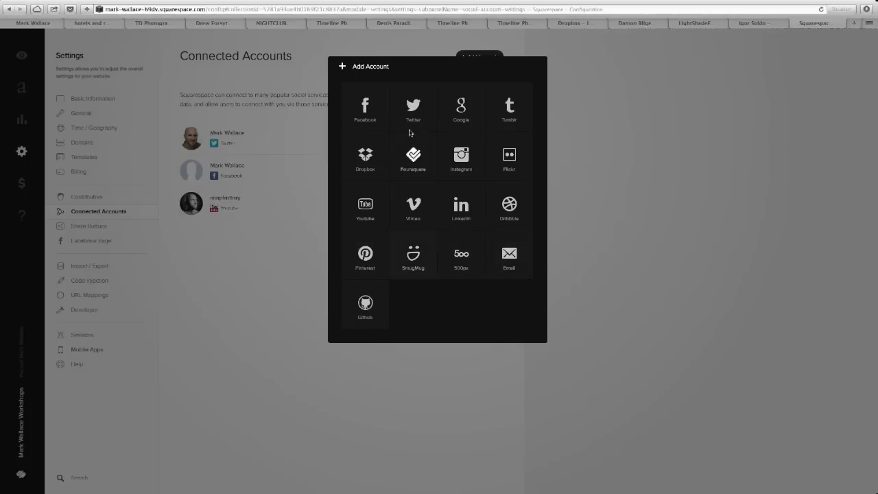
{"action": "left_click", "coordinate": [291, 279]}
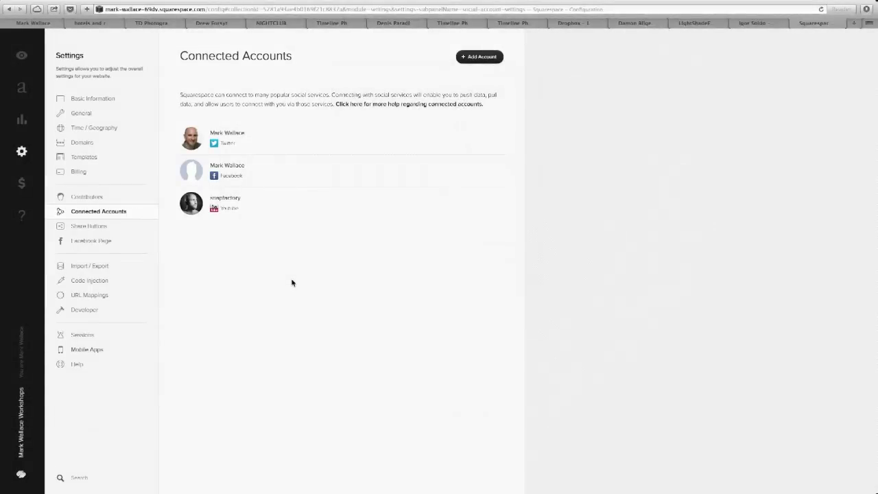
Step: View the Import / Export settings and the publishing platforms a site can be imported from, without starting an import
{"action": "left_click", "coordinate": [95, 269]}
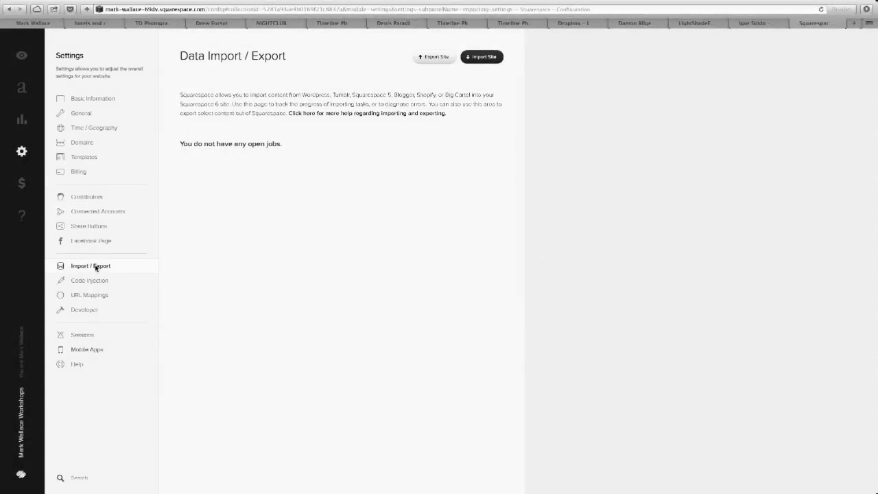
{"action": "left_click", "coordinate": [470, 59]}
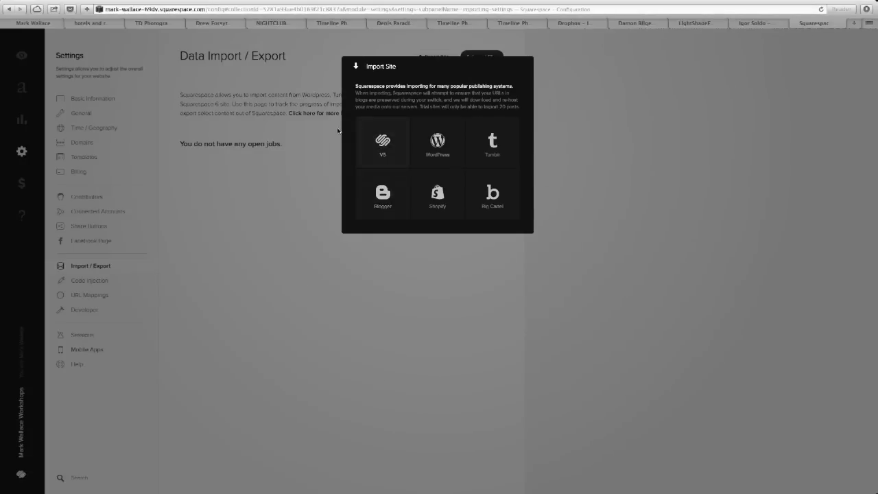
{"action": "left_click", "coordinate": [313, 193]}
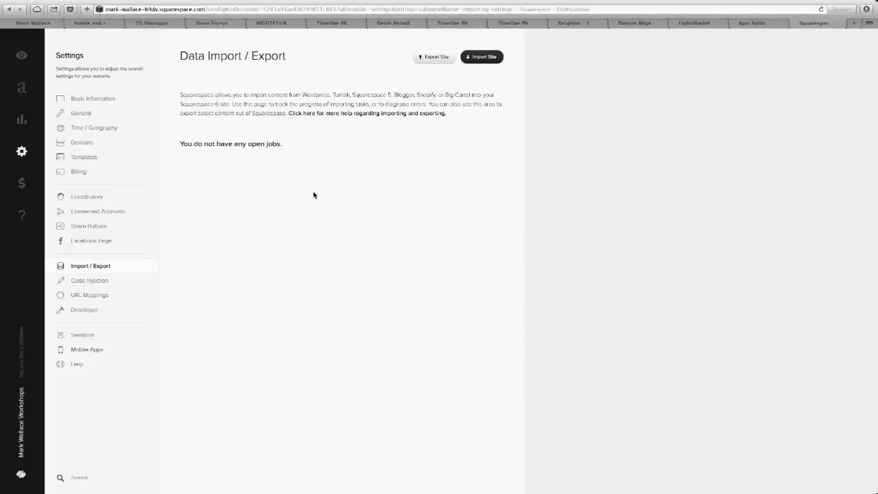
Step: Add a new standard page to the top navigation, name it "Demo Gallery" and save it
{"action": "left_click", "coordinate": [22, 89]}
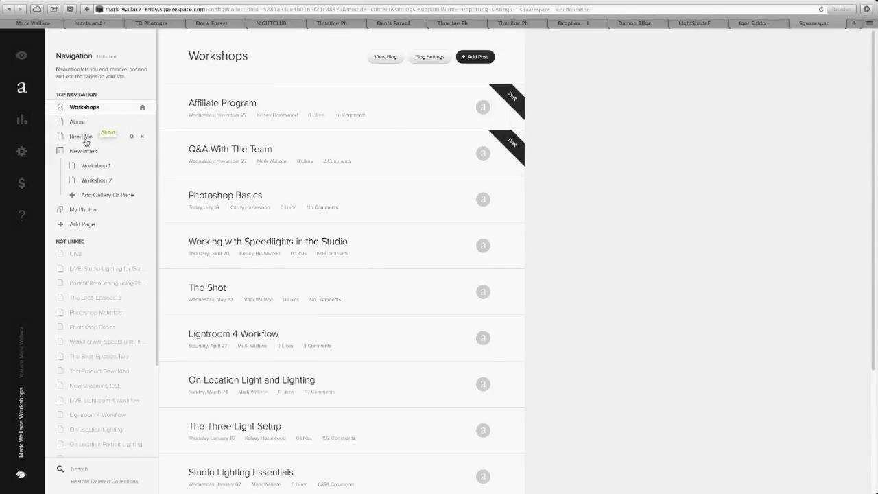
{"action": "left_click", "coordinate": [83, 226]}
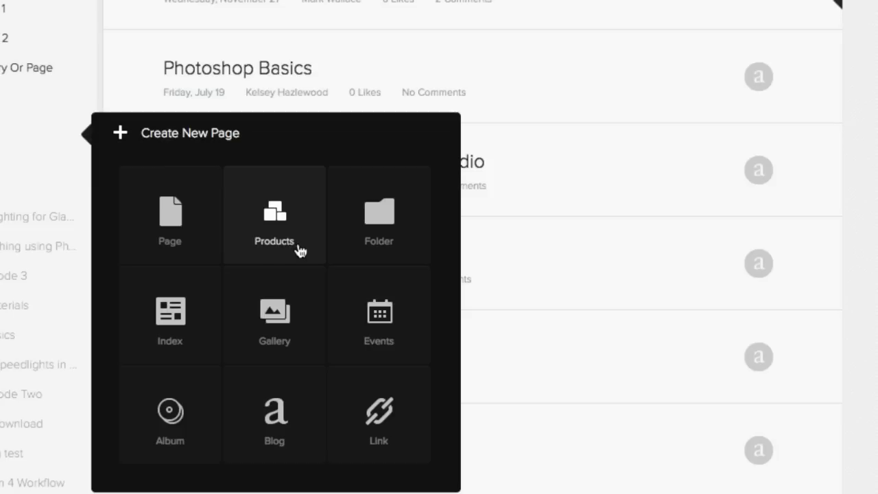
{"action": "left_click", "coordinate": [208, 248]}
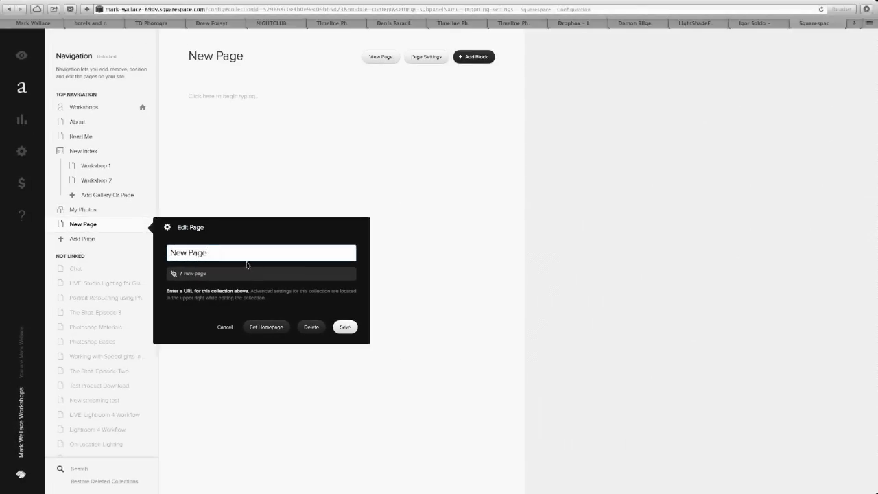
{"action": "triple_click", "coordinate": [240, 253]}
{"action": "type", "text": "Demo Gallery"}
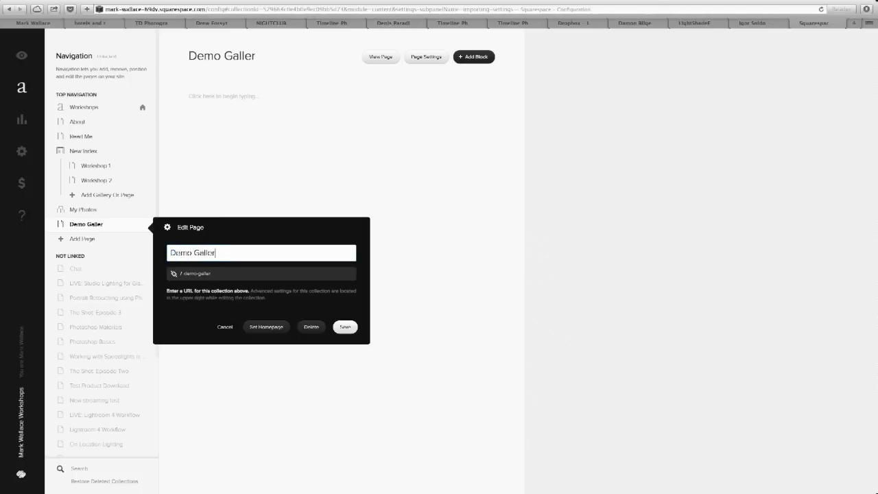
{"action": "left_click", "coordinate": [344, 327]}
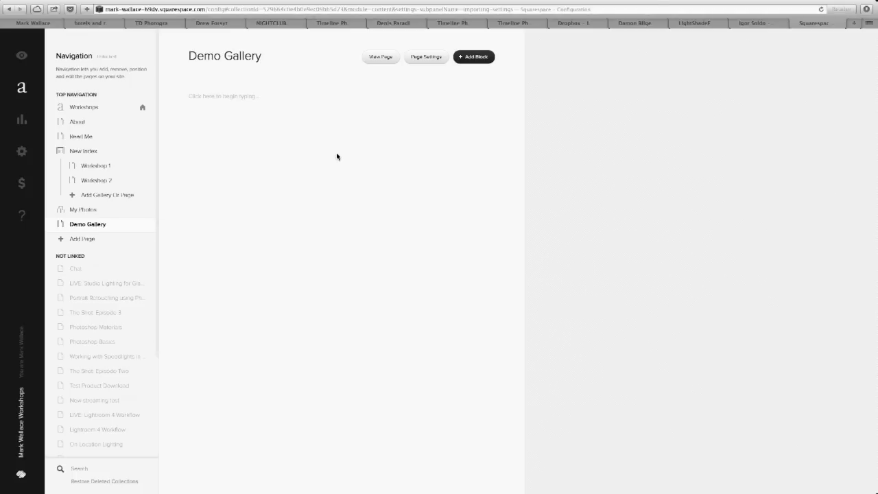
Step: Enter the body text "I'm typing something. This is cool!" on the Demo Gallery page and add a Gallery block
{"action": "left_click", "coordinate": [219, 102]}
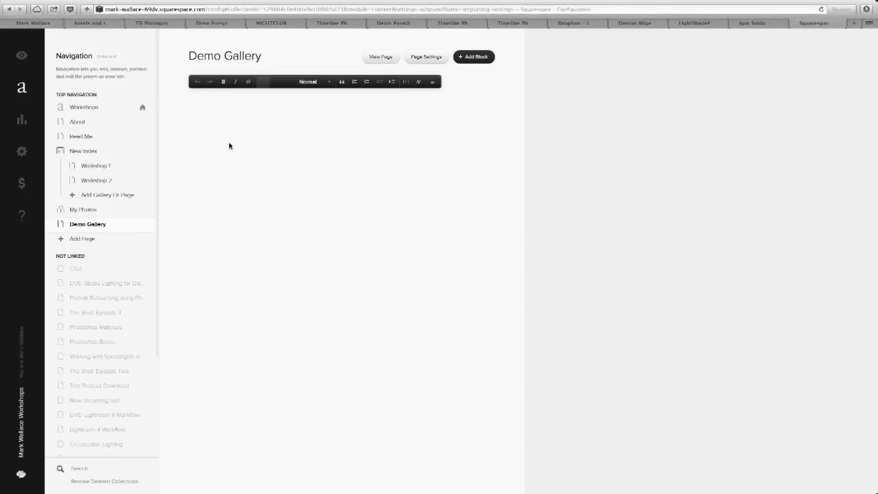
{"action": "type", "text": "I'm typing something. This is cool!"}
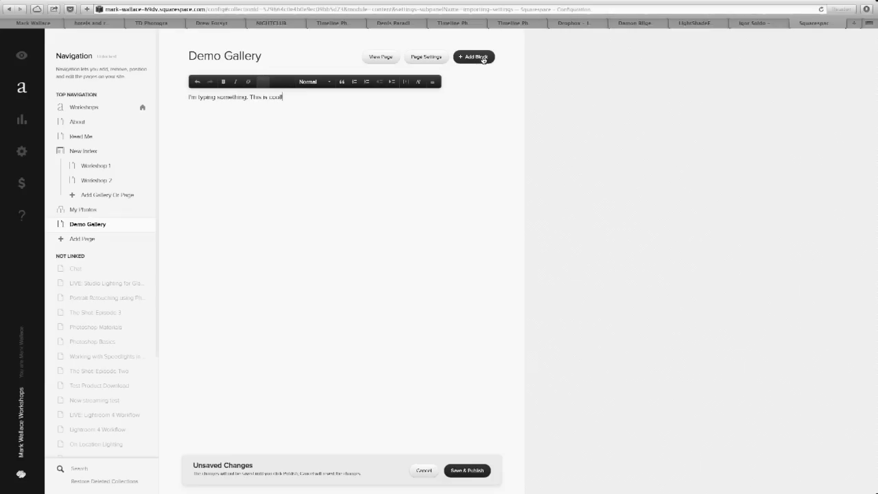
{"action": "left_click", "coordinate": [484, 59]}
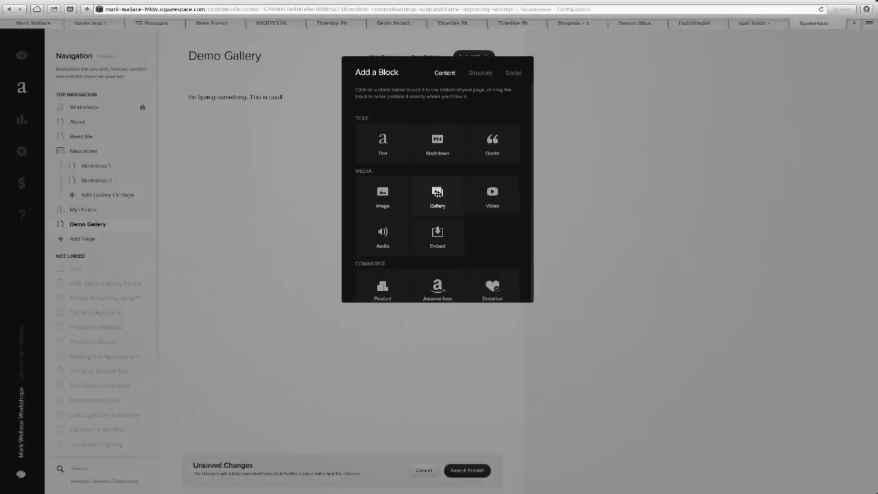
{"action": "left_click", "coordinate": [437, 193]}
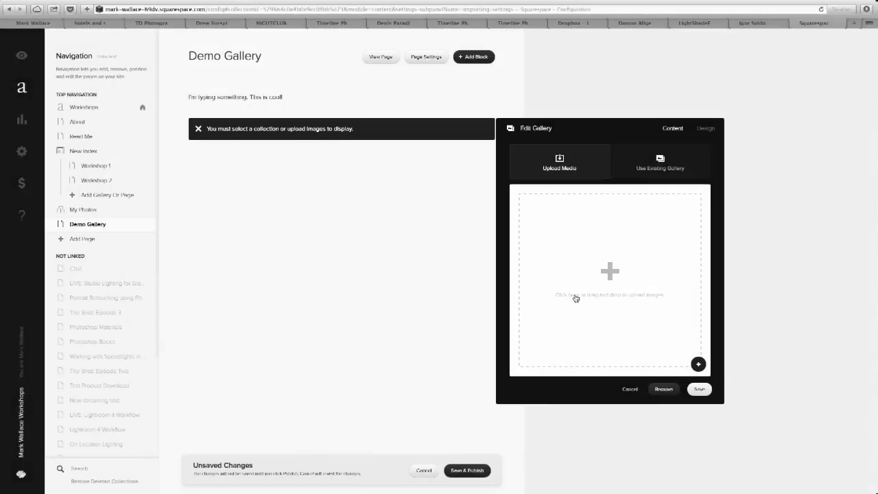
Step: Switch to Finder and place the Studio Lighting Essentials window beside the browser's gallery upload area with no files selected
{"action": "key", "text": "super+Tab"}
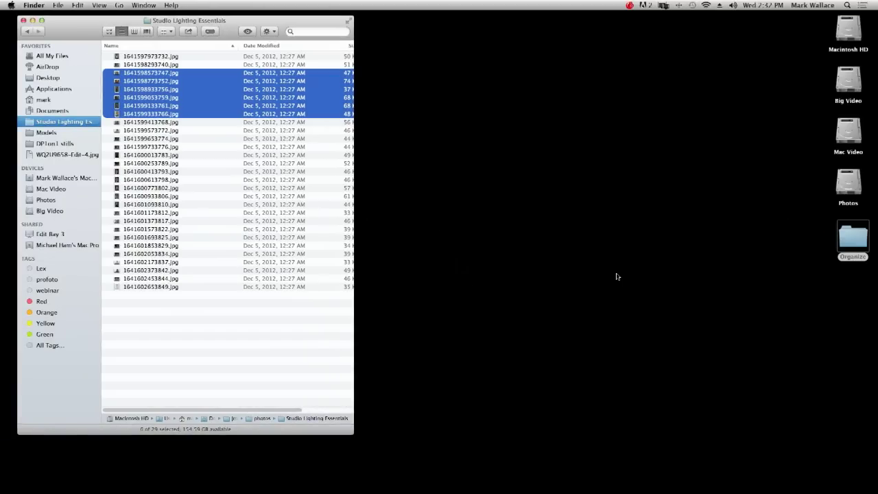
{"action": "key", "text": "super+Tab"}
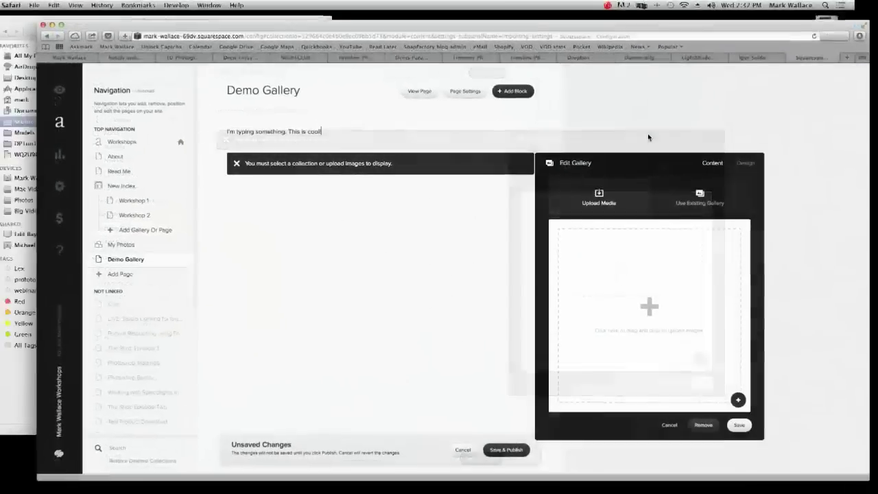
{"action": "key", "text": "super+Tab"}
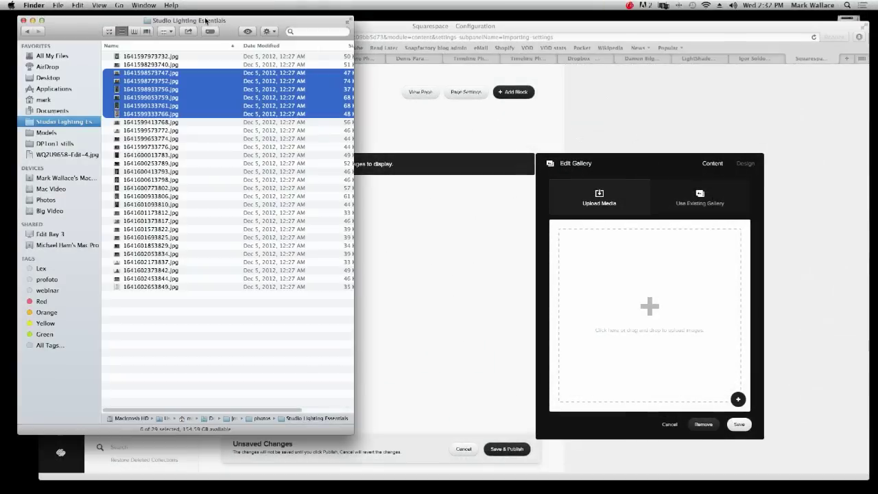
{"action": "left_click_drag", "start_coordinate": [205, 20], "coordinate": [288, 52]}
{"action": "left_click", "coordinate": [267, 379]}
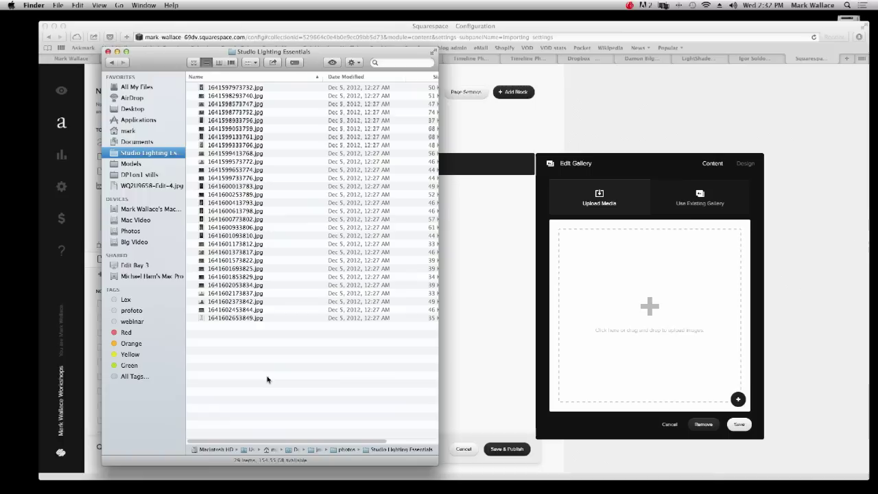
Step: Preview the photos from 1641599413768.jpg to 1641599733776.jpg in the Studio Lighting Essentials folder
{"action": "left_click", "coordinate": [236, 154]}
{"action": "key", "text": "space"}
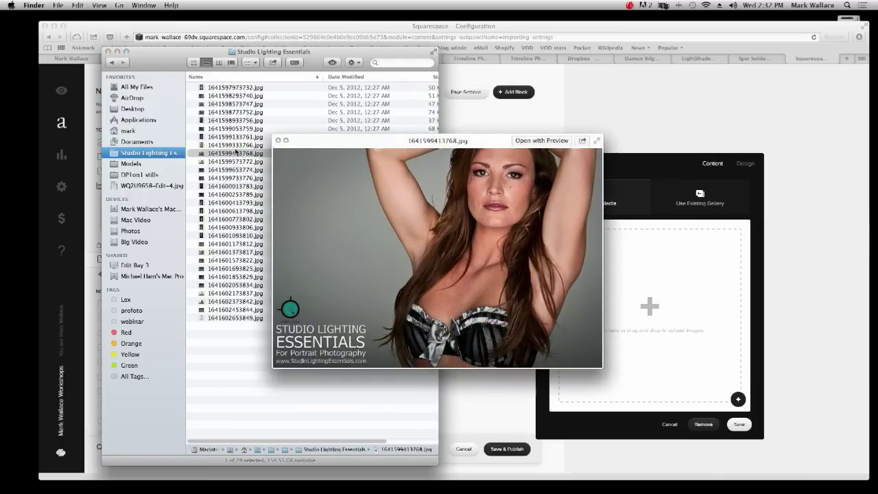
{"action": "key", "text": "Down"}
{"action": "key", "text": "Down"}
{"action": "key", "text": "Down"}
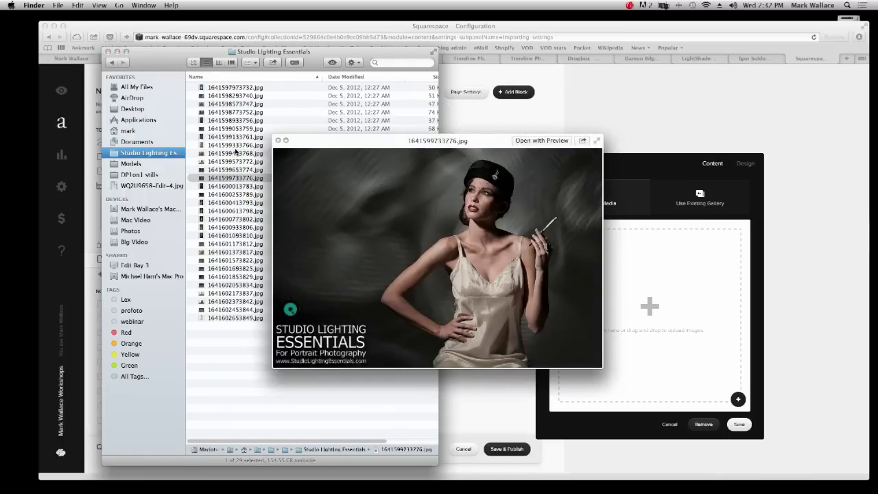
{"action": "key", "text": "space"}
Step: Upload the four photos 1641599413768.jpg through 1641599733776.jpg to the gallery block and save the block in the browser
{"action": "left_click", "coordinate": [236, 152], "text": "shift"}
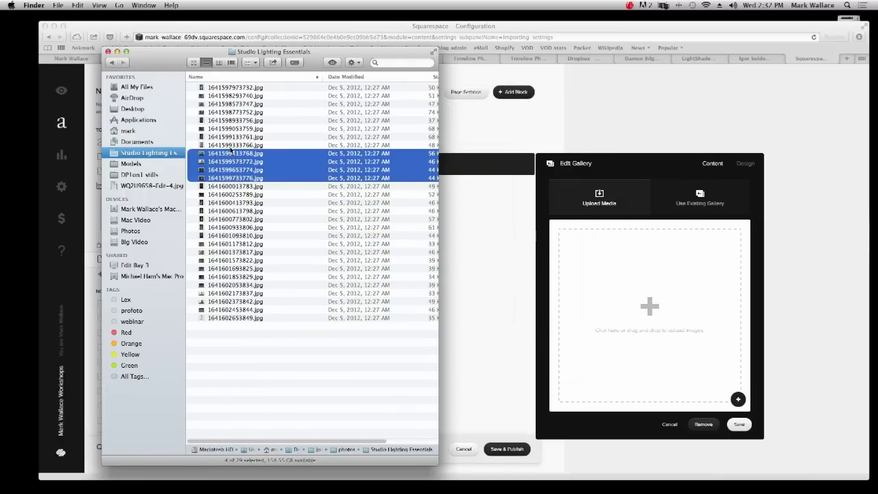
{"action": "left_click_drag", "start_coordinate": [229, 150], "coordinate": [607, 281]}
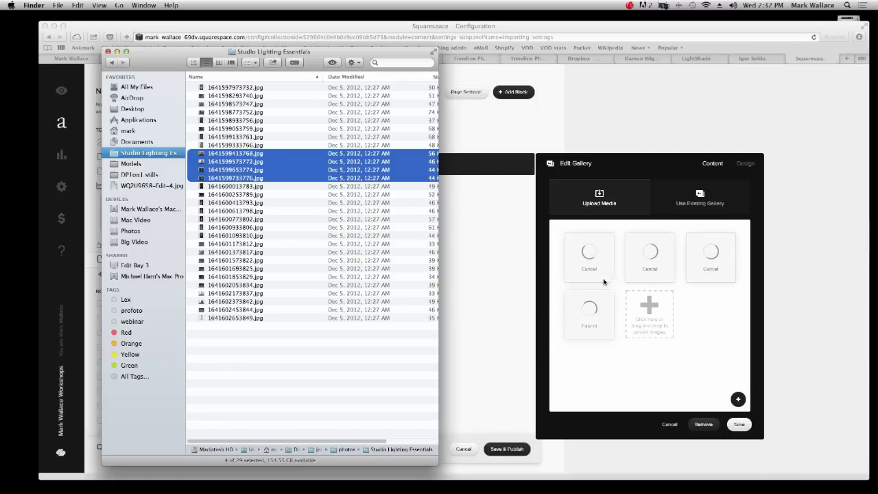
{"action": "left_click", "coordinate": [501, 280]}
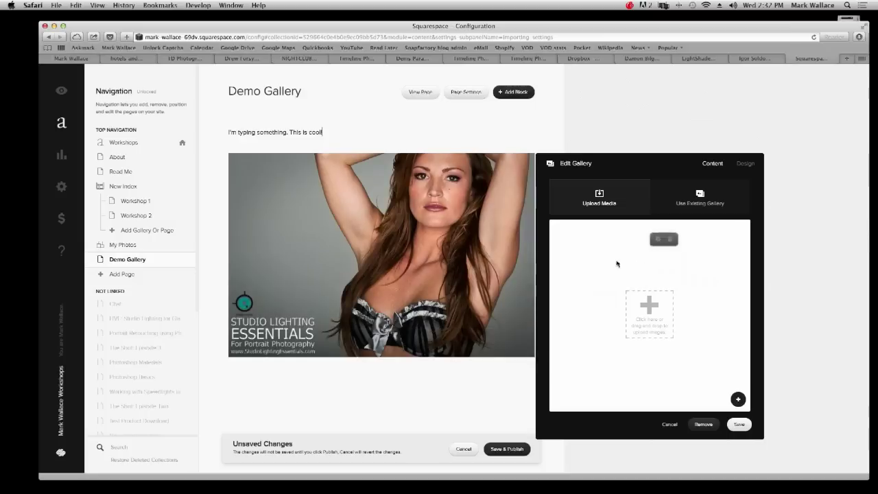
{"action": "left_click", "coordinate": [739, 425]}
Step: Add an External Link block below the gallery with the link title "Buy my DVD!"
{"action": "left_click", "coordinate": [508, 93]}
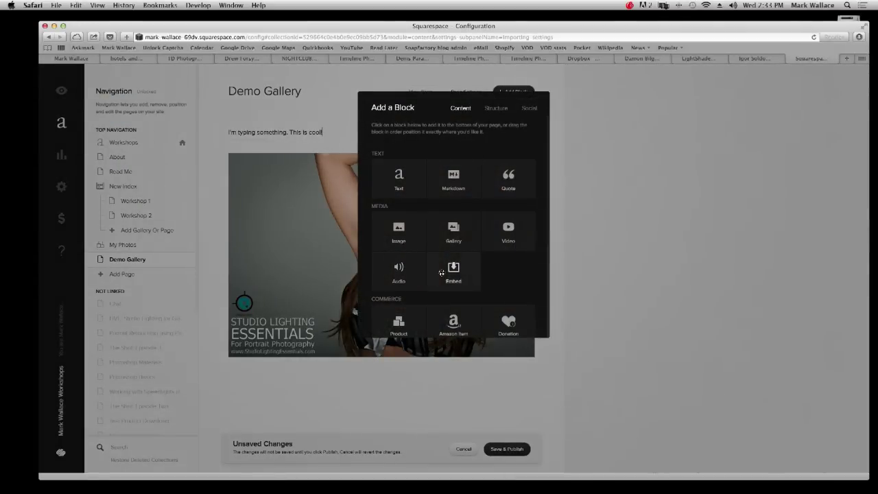
{"action": "scroll", "coordinate": [440, 273], "scroll_direction": "down", "scroll_amount": 3}
{"action": "scroll", "coordinate": [419, 269], "scroll_direction": "down", "scroll_amount": 5}
{"action": "left_click", "coordinate": [453, 257]}
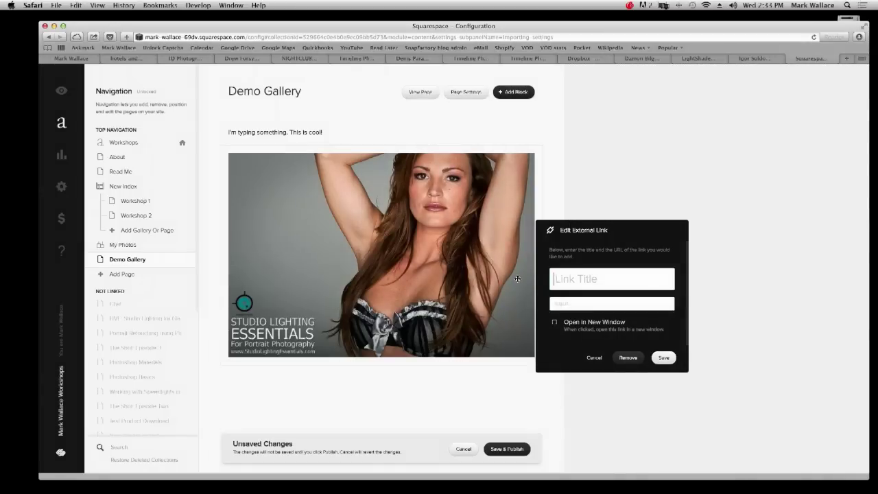
{"action": "left_click", "coordinate": [567, 287]}
{"action": "type", "text": "Buy my DVD!"}
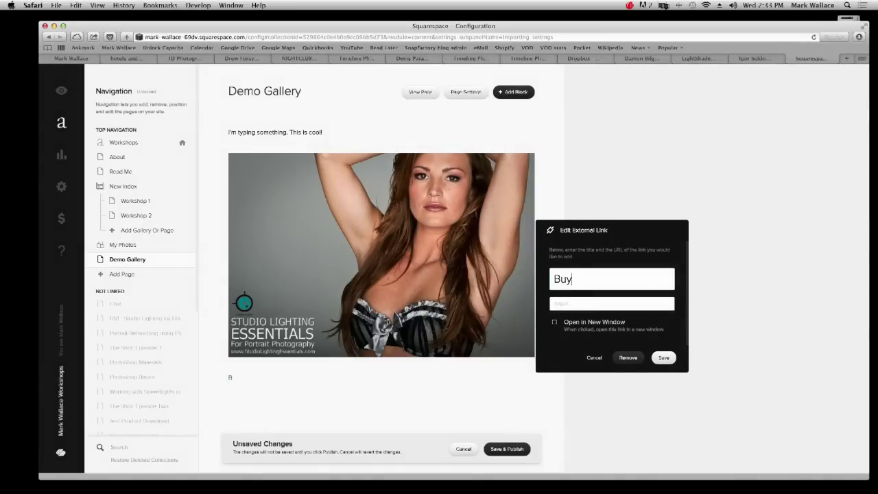
Step: Point the external link to studiolightingessentials.com, set to open in a new window, and save and publish the page
{"action": "left_click", "coordinate": [611, 303]}
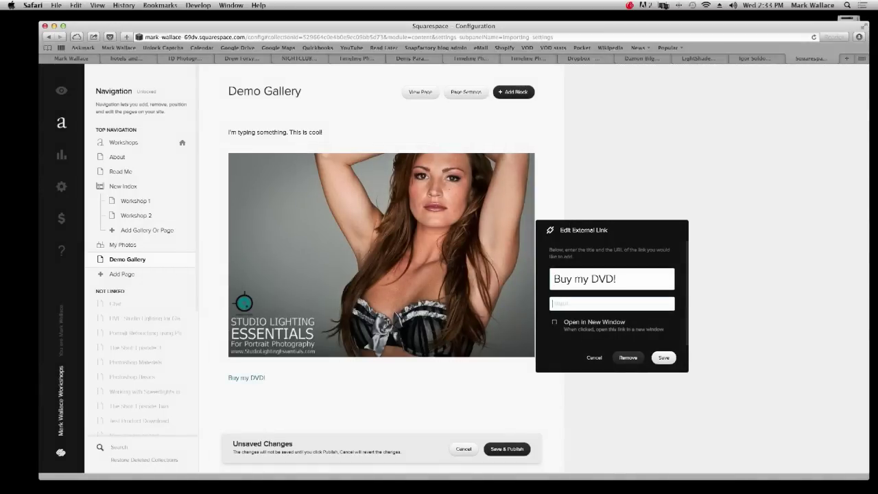
{"action": "type", "text": "studiolightingesse"}
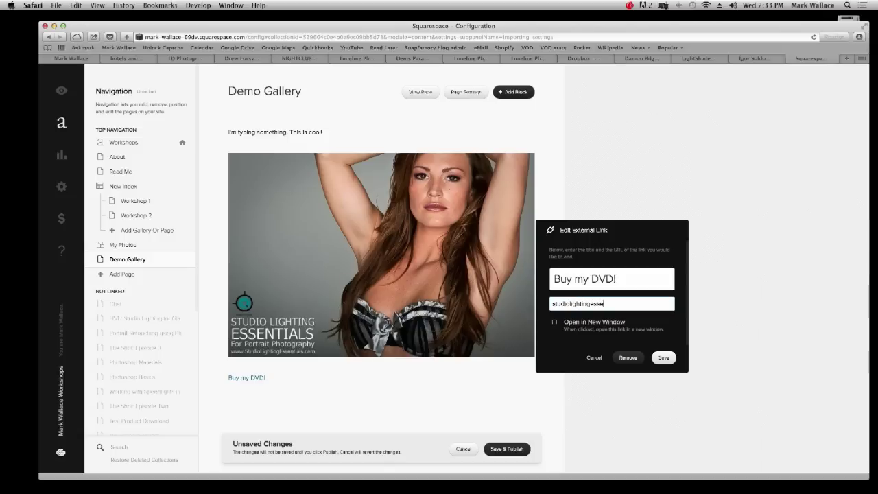
{"action": "type", "text": "ntials.com"}
{"action": "left_click", "coordinate": [554, 321]}
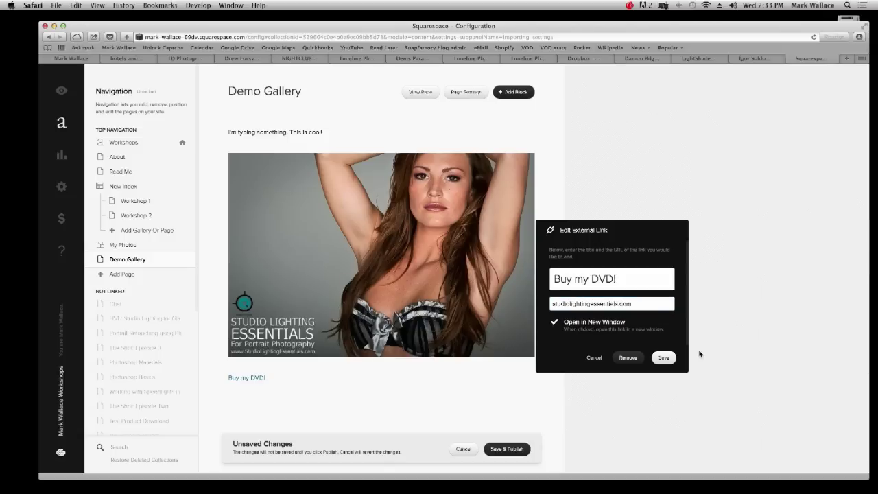
{"action": "left_click", "coordinate": [663, 357]}
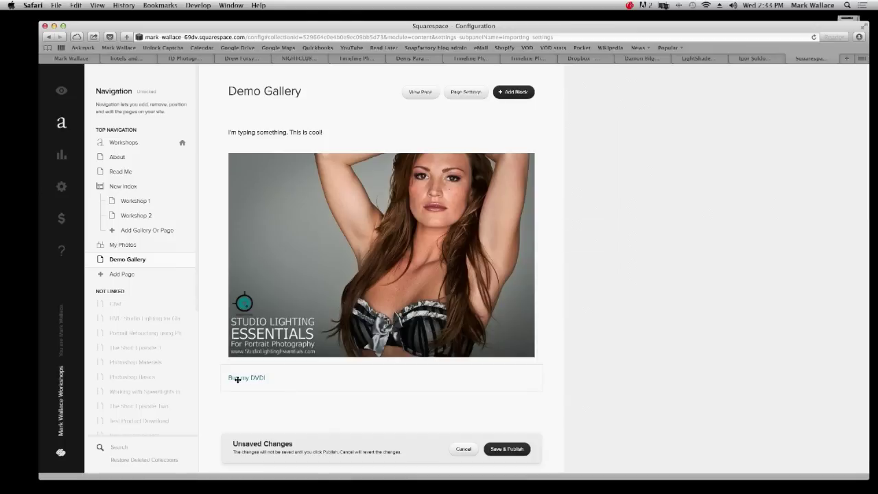
{"action": "left_click", "coordinate": [508, 449]}
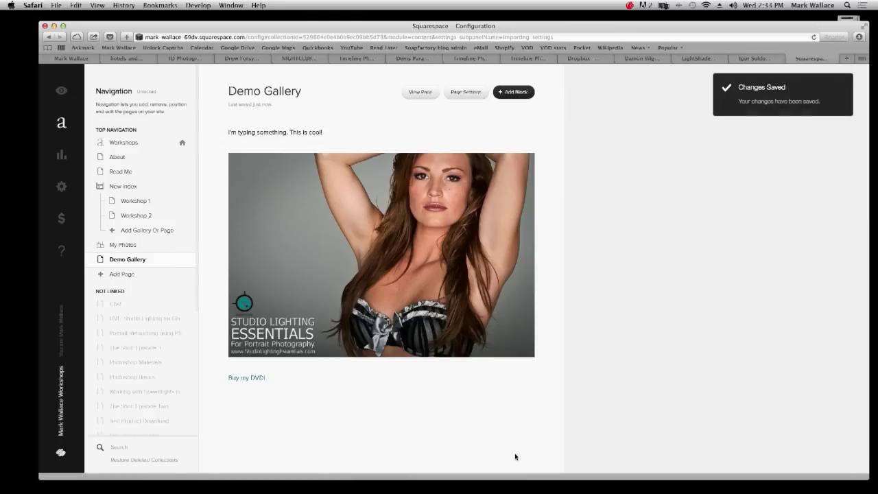
Step: View the published Demo Gallery page, including its text, photo gallery and DVD link
{"action": "left_click", "coordinate": [429, 95]}
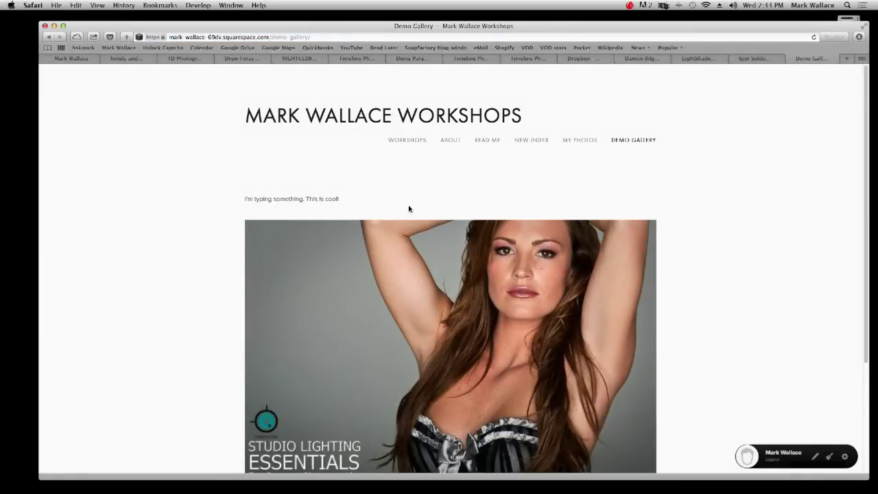
{"action": "scroll", "coordinate": [425, 205], "scroll_direction": "down", "scroll_amount": 4}
{"action": "scroll", "coordinate": [454, 204], "scroll_direction": "up", "scroll_amount": 3}
{"action": "scroll", "coordinate": [489, 216], "scroll_direction": "down", "scroll_amount": 2}
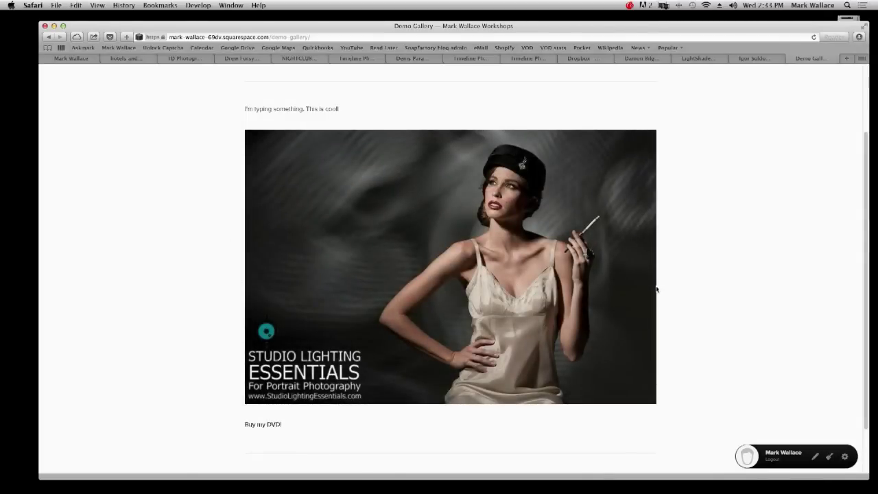
{"action": "scroll", "coordinate": [546, 288], "scroll_direction": "down", "scroll_amount": 1}
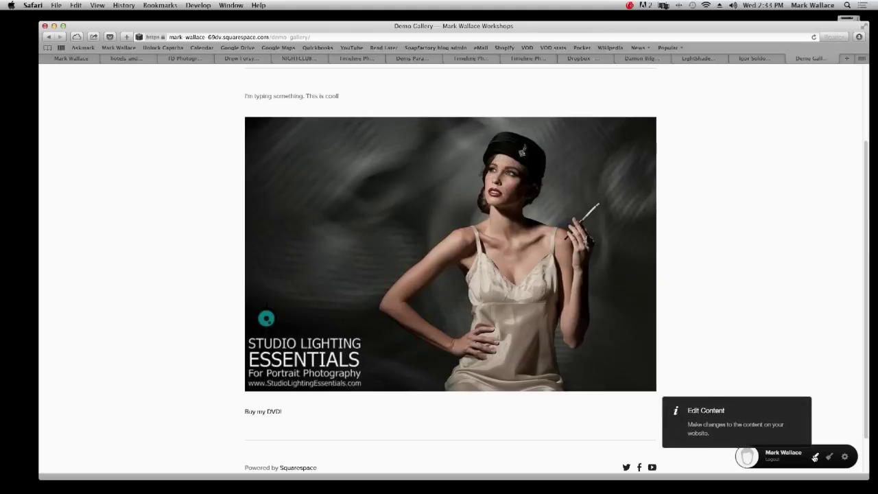
Step: Return to managing the Demo Gallery page and open the gallery block's design settings
{"action": "left_click", "coordinate": [815, 458]}
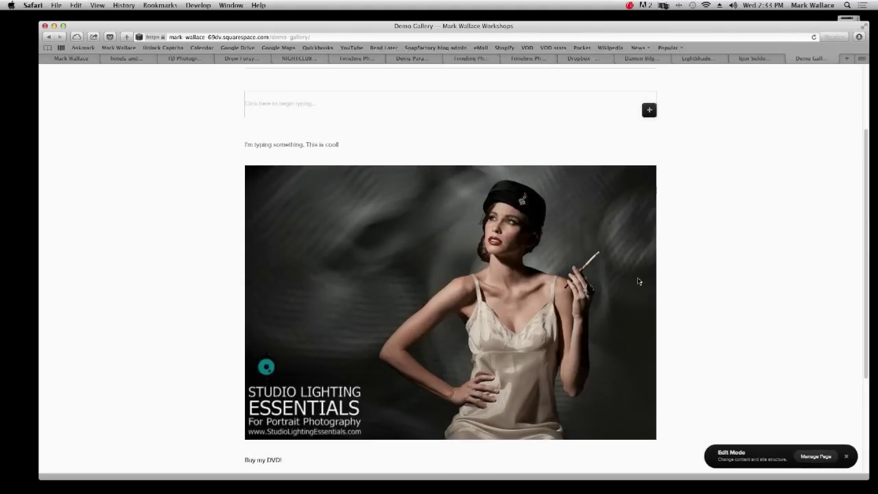
{"action": "left_click", "coordinate": [817, 458]}
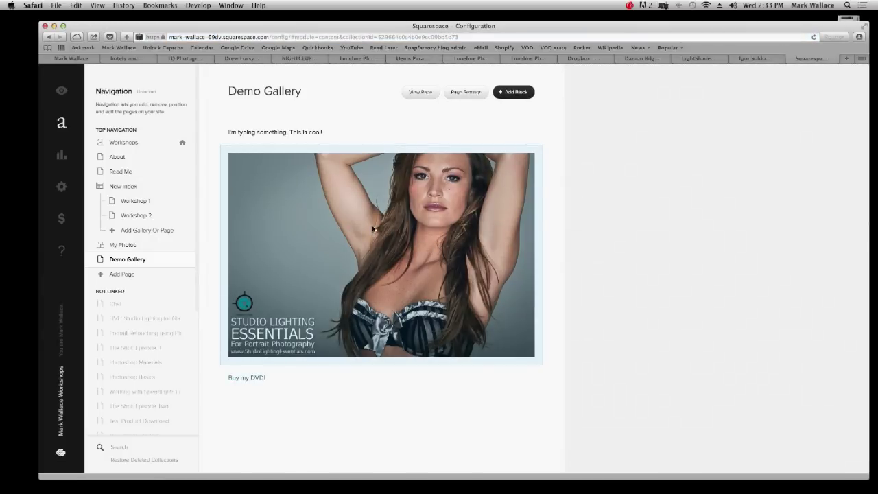
{"action": "left_click", "coordinate": [371, 225]}
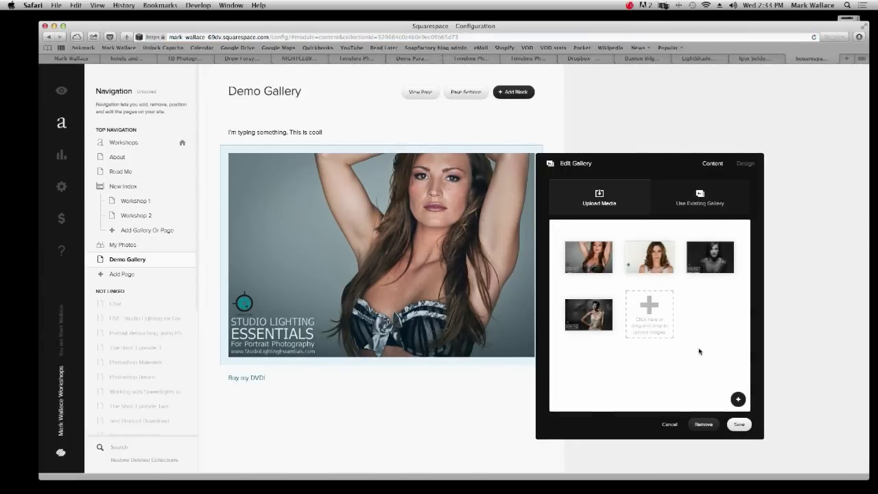
{"action": "left_click", "coordinate": [745, 163]}
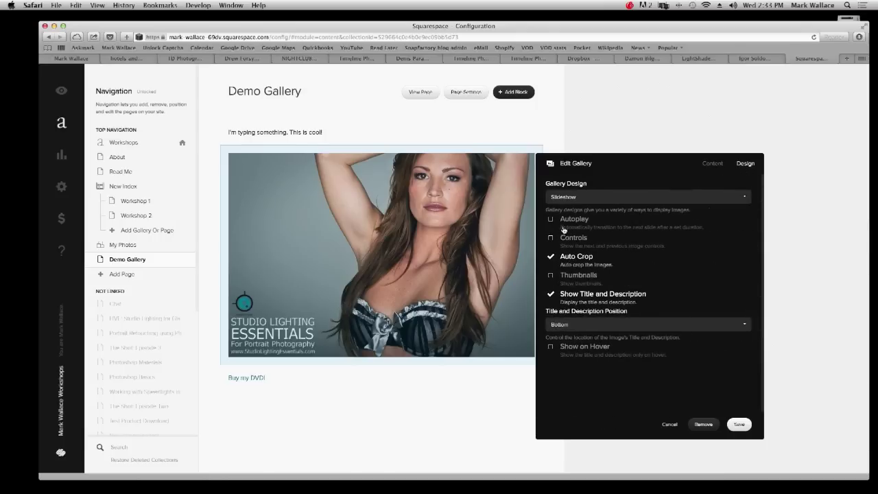
Step: Disable Auto Crop, enable Thumbnails and Autoplay for the gallery slideshow, and save and publish the page
{"action": "left_click", "coordinate": [550, 256]}
{"action": "left_click", "coordinate": [551, 276]}
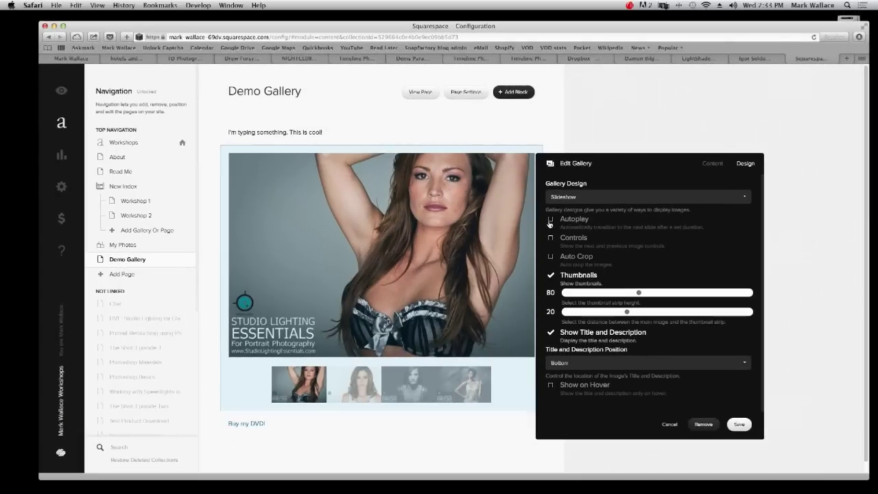
{"action": "left_click", "coordinate": [549, 216]}
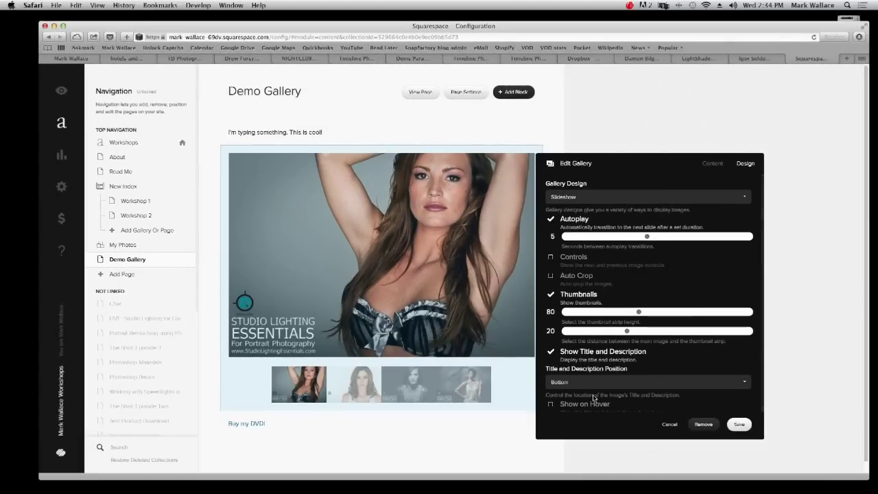
{"action": "scroll", "coordinate": [585, 382], "scroll_direction": "down", "scroll_amount": 1}
{"action": "left_click", "coordinate": [735, 413]}
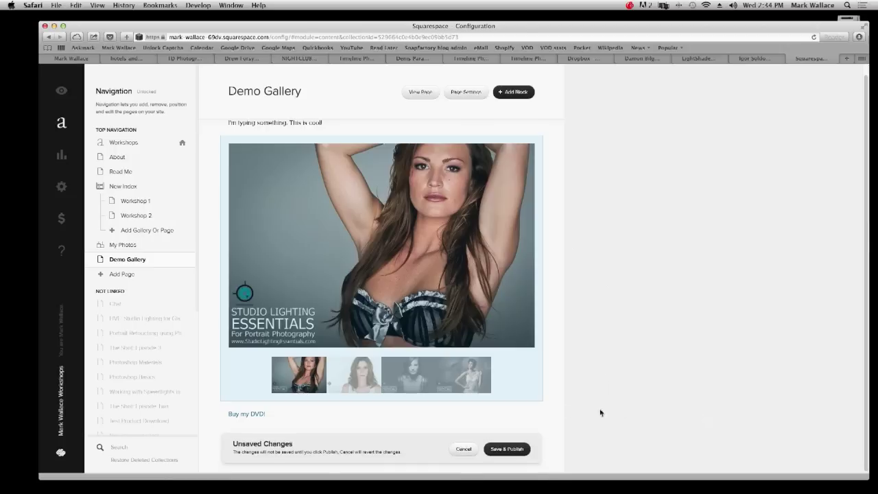
{"action": "left_click", "coordinate": [507, 448]}
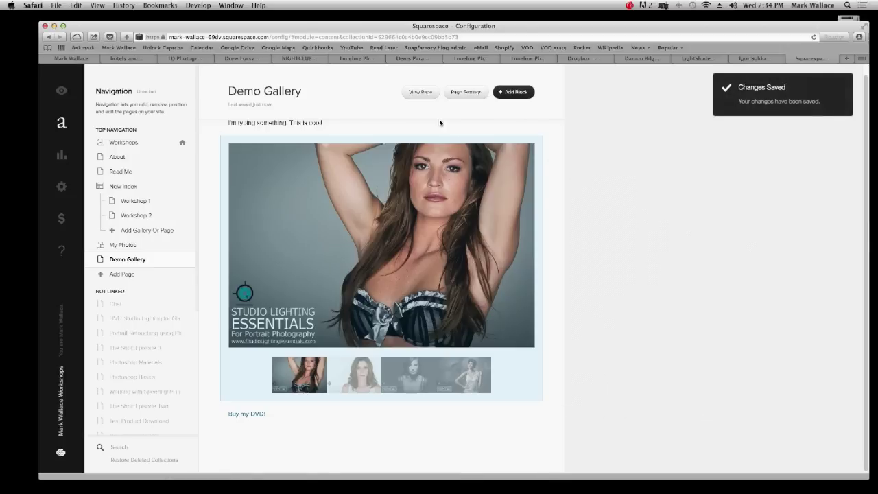
Step: View the live Demo Gallery page and check the slideshow by switching photos through its thumbnails
{"action": "left_click", "coordinate": [427, 92]}
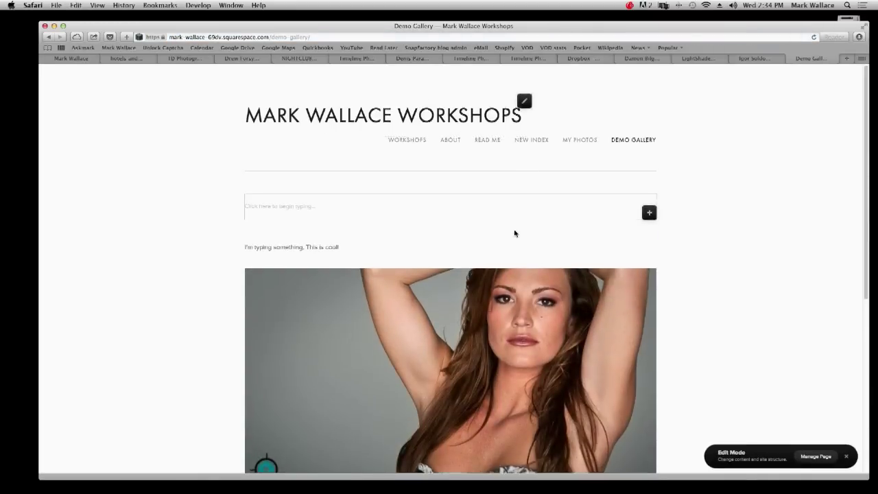
{"action": "scroll", "coordinate": [513, 233], "scroll_direction": "down", "scroll_amount": 5}
{"action": "left_click", "coordinate": [442, 343]}
{"action": "left_click", "coordinate": [480, 339]}
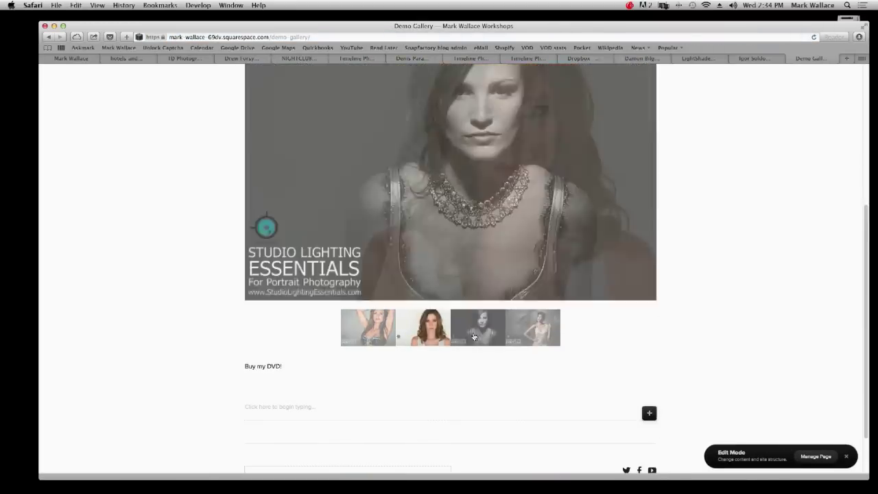
{"action": "left_click", "coordinate": [522, 334]}
{"action": "scroll", "coordinate": [523, 331], "scroll_direction": "up", "scroll_amount": 10}
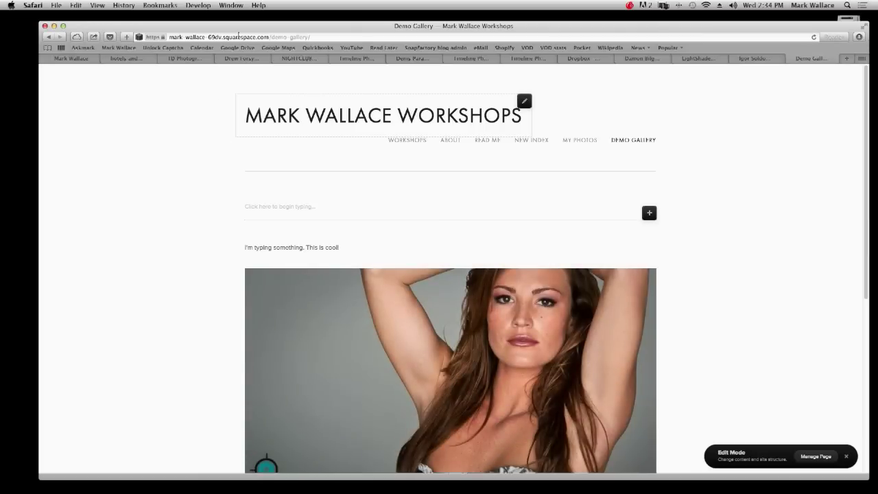
Step: Search the web for "Squarespace" and open the Squarespace homepage from the results
{"action": "left_click", "coordinate": [239, 36]}
{"action": "type", "text": "Squ"}
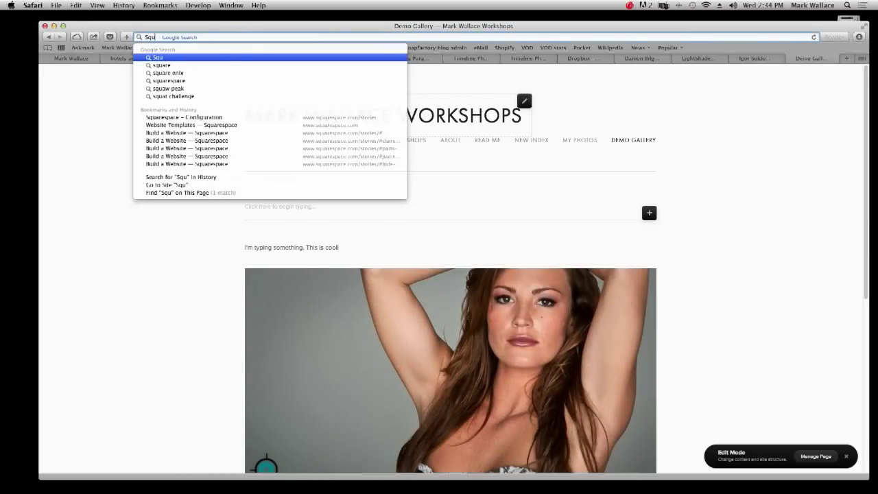
{"action": "type", "text": "arespace"}
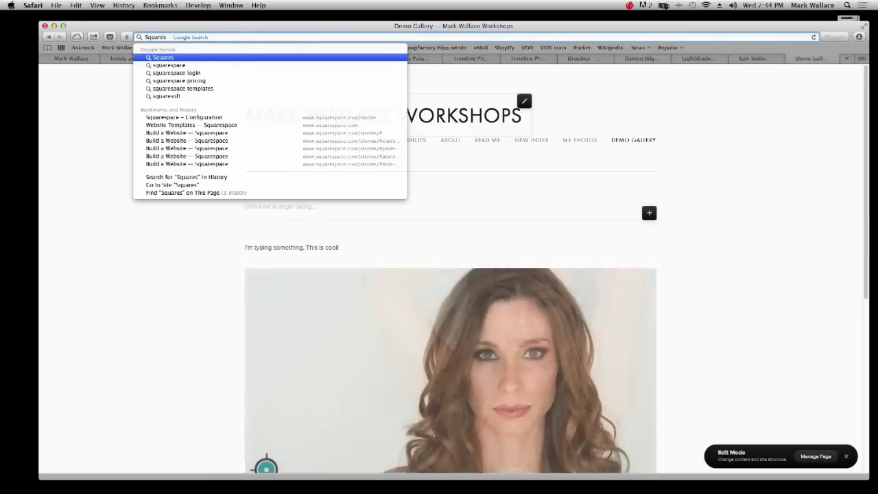
{"action": "key", "text": "Return"}
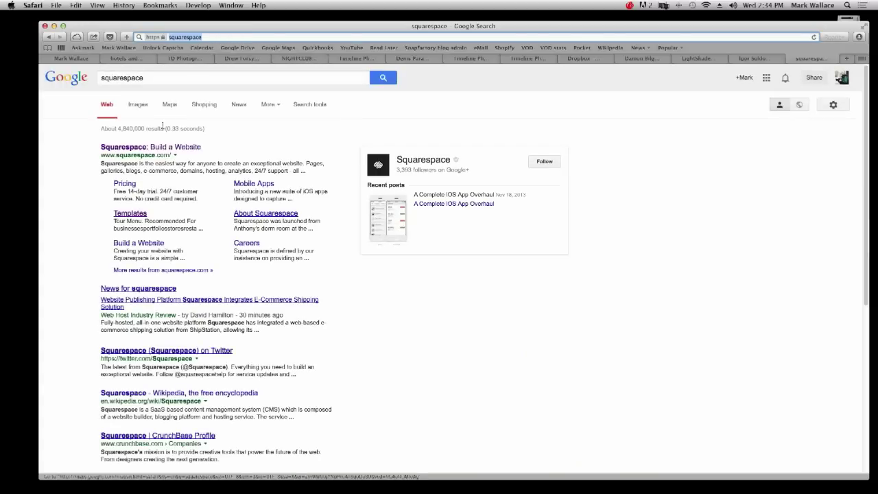
{"action": "left_click", "coordinate": [162, 147]}
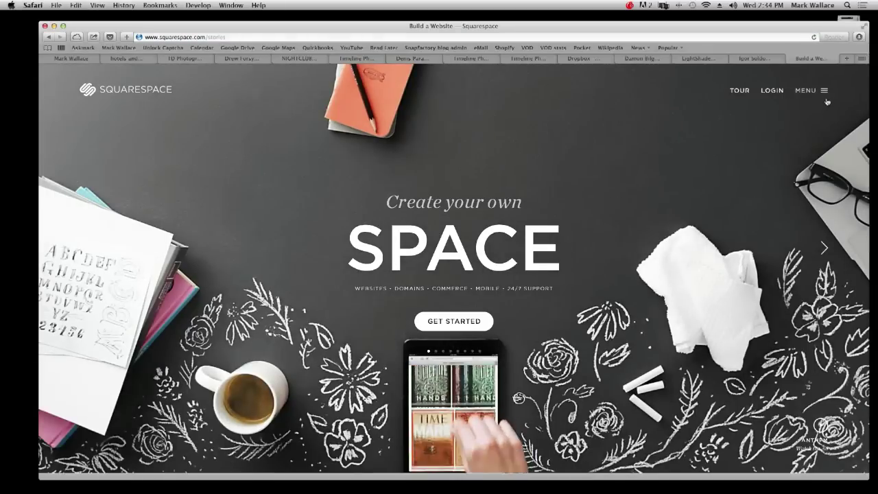
Step: Open Squarespace's Help & Support site and look over the Help Center's support options and knowledge base topics
{"action": "left_click", "coordinate": [824, 94]}
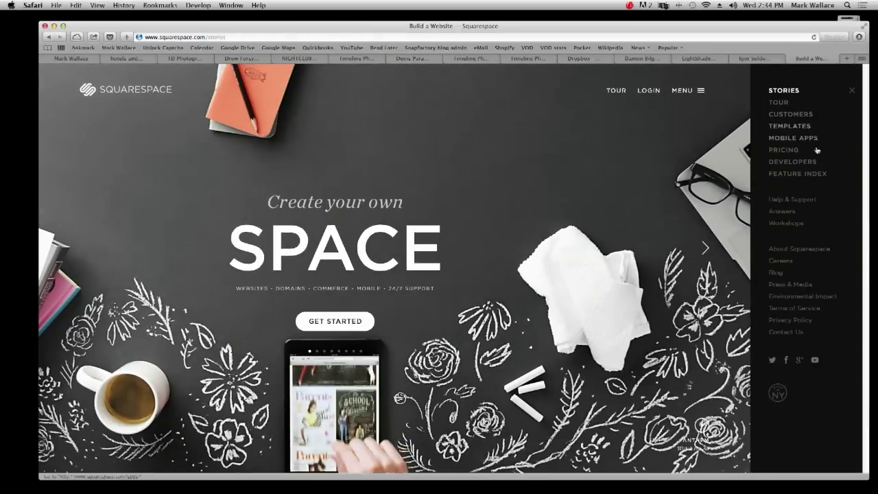
{"action": "left_click", "coordinate": [805, 203]}
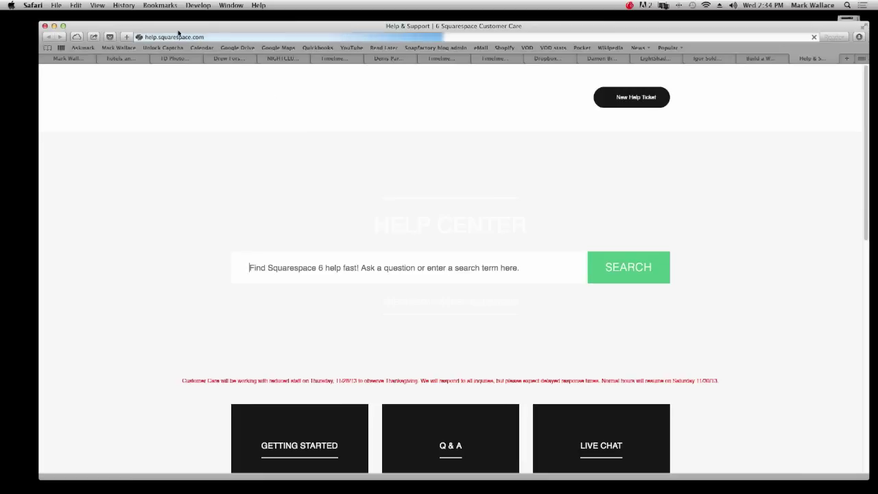
{"action": "scroll", "coordinate": [695, 308], "scroll_direction": "down", "scroll_amount": 5}
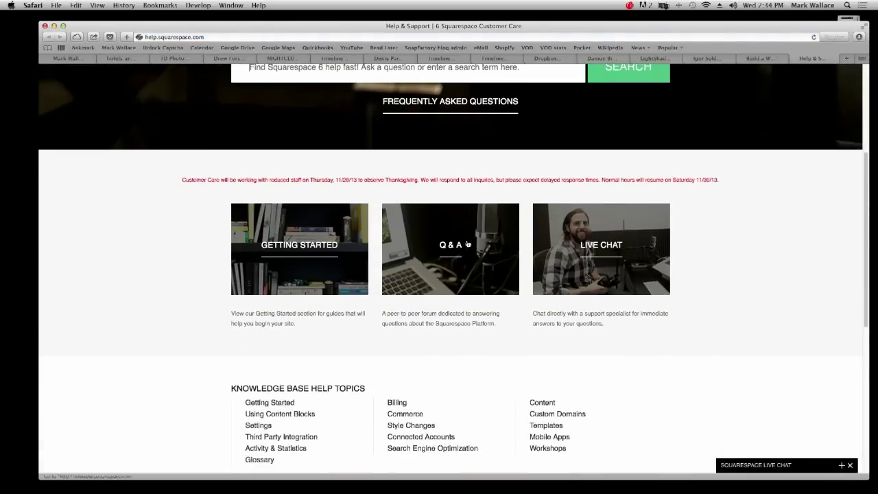
{"action": "scroll", "coordinate": [741, 206], "scroll_direction": "up", "scroll_amount": 2}
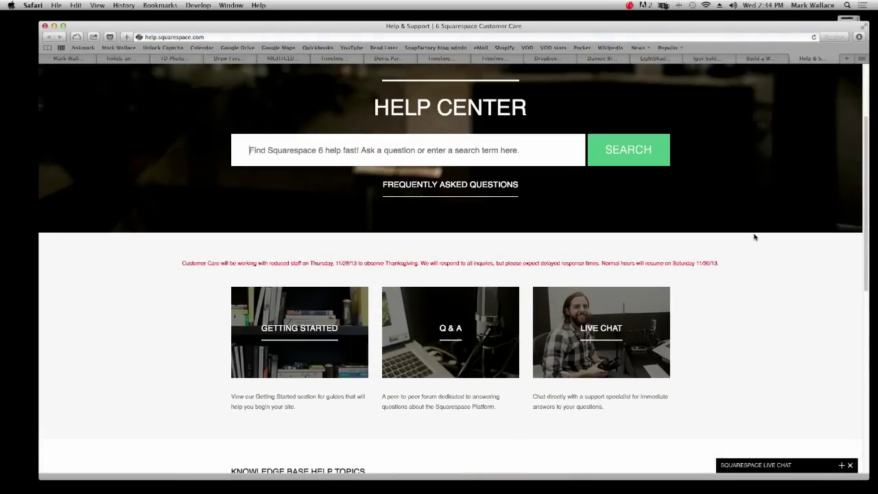
Step: Open the Squarespace Live Chat box on the Help Center page, read its contents, and close it
{"action": "scroll", "coordinate": [754, 236], "scroll_direction": "down", "scroll_amount": 1}
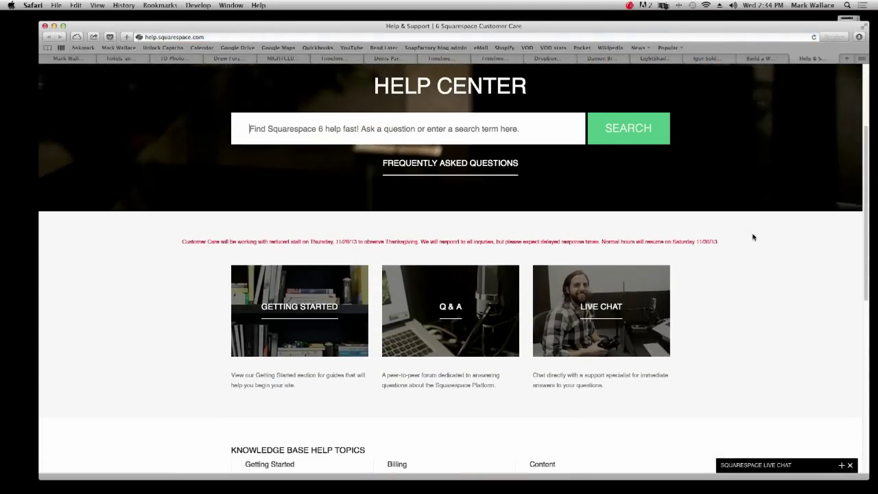
{"action": "left_click", "coordinate": [782, 467]}
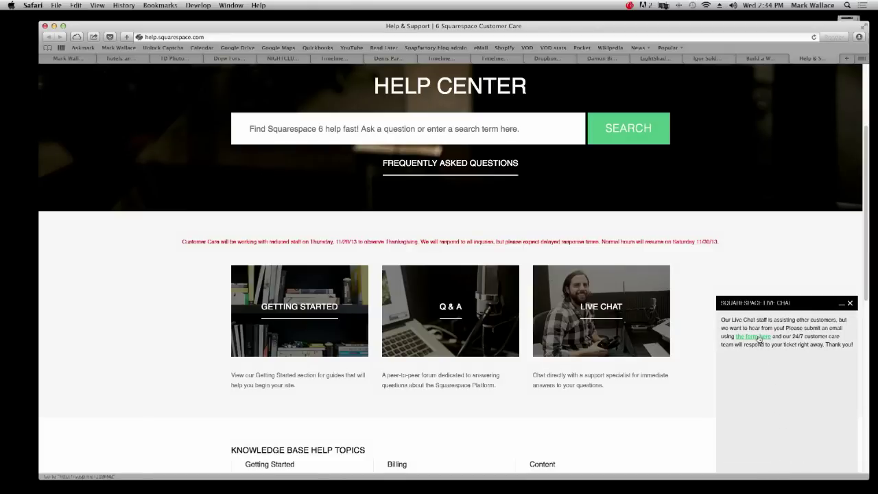
{"action": "left_click", "coordinate": [850, 303]}
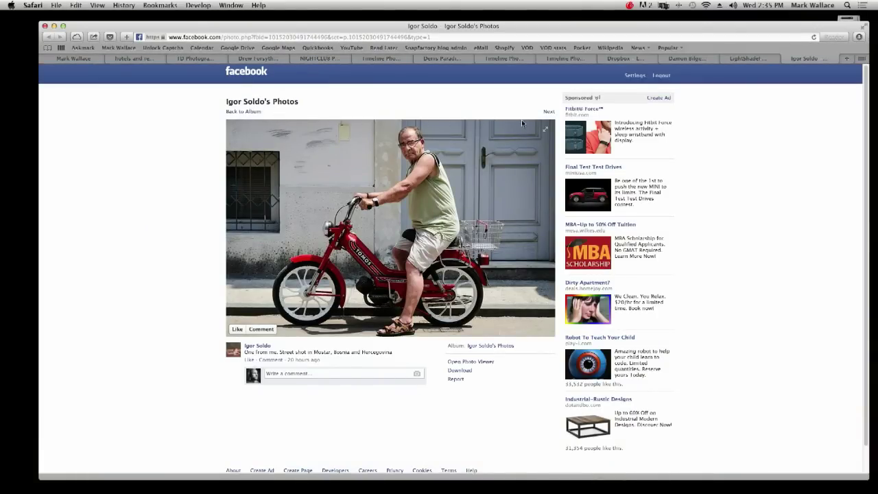
Step: View the Facebook photo of the man on the red moped enlarged in a full-screen browser, and close the photo and its tab
{"action": "left_click", "coordinate": [545, 129]}
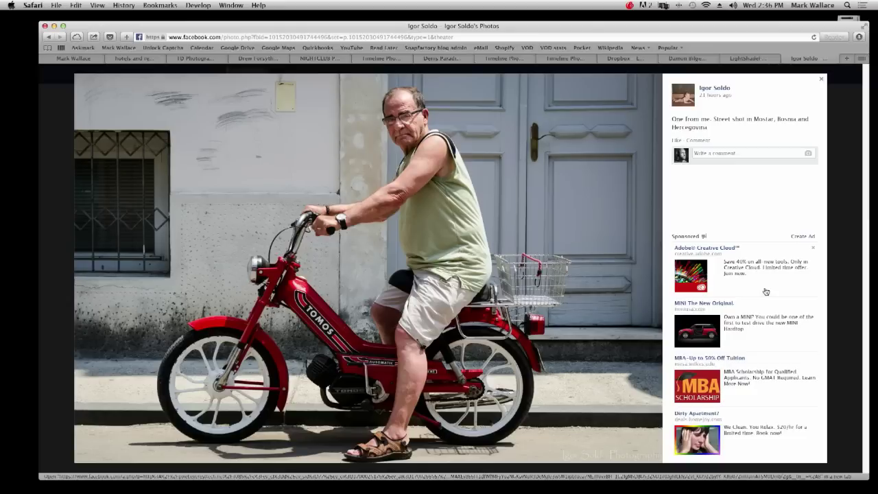
{"action": "left_click", "coordinate": [864, 25]}
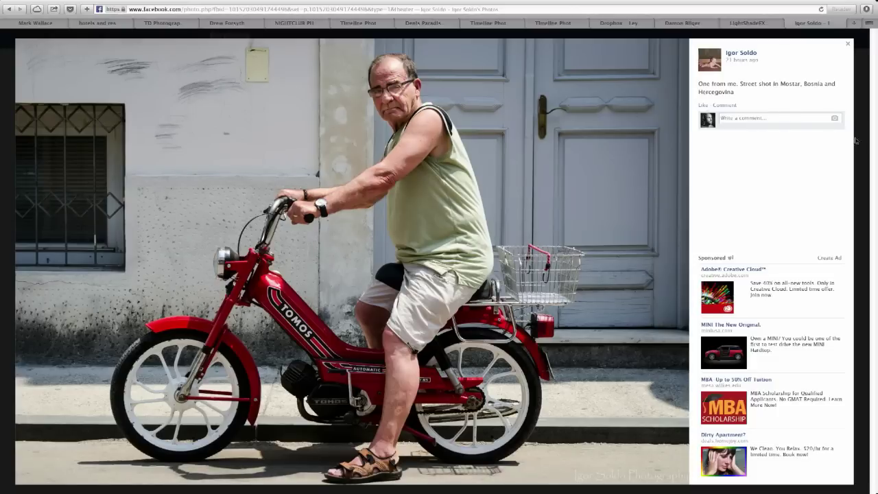
{"action": "left_click", "coordinate": [846, 45]}
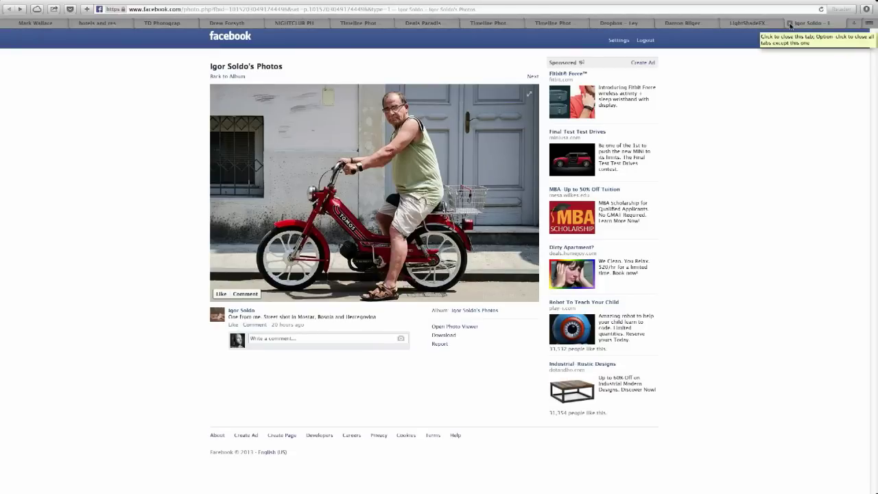
{"action": "left_click", "coordinate": [790, 25]}
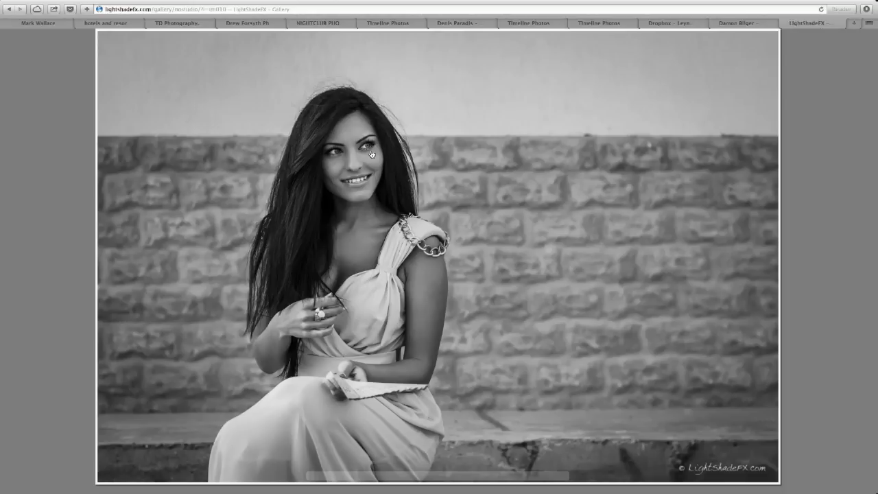
Step: Review the LightShadeFX gallery by enlarging the windblown-hair portrait and the outdoor portrait in the cream dress, returning to the thumbnails after each
{"action": "left_click", "coordinate": [551, 196]}
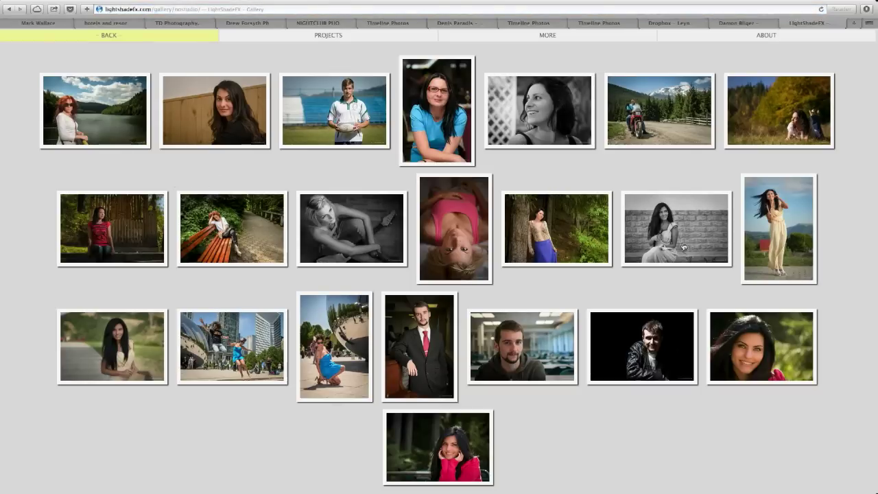
{"action": "left_click", "coordinate": [771, 226]}
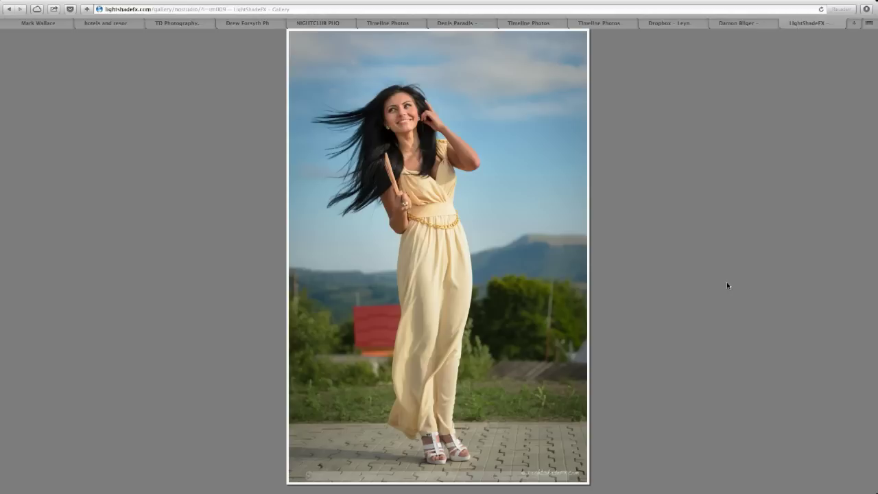
{"action": "left_click", "coordinate": [544, 227]}
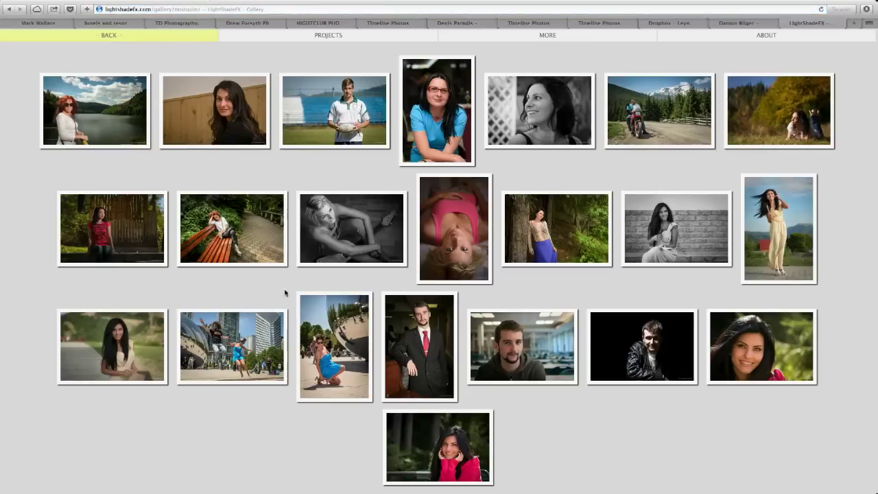
{"action": "left_click", "coordinate": [125, 334]}
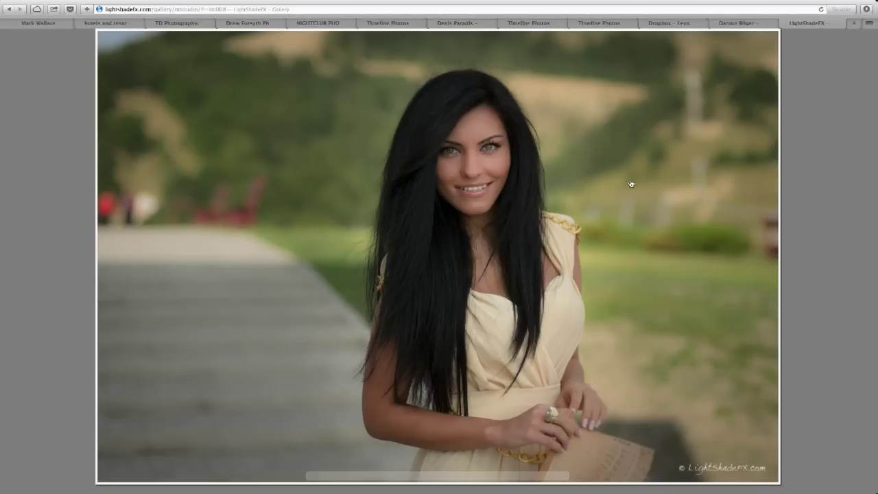
{"action": "left_click", "coordinate": [826, 195]}
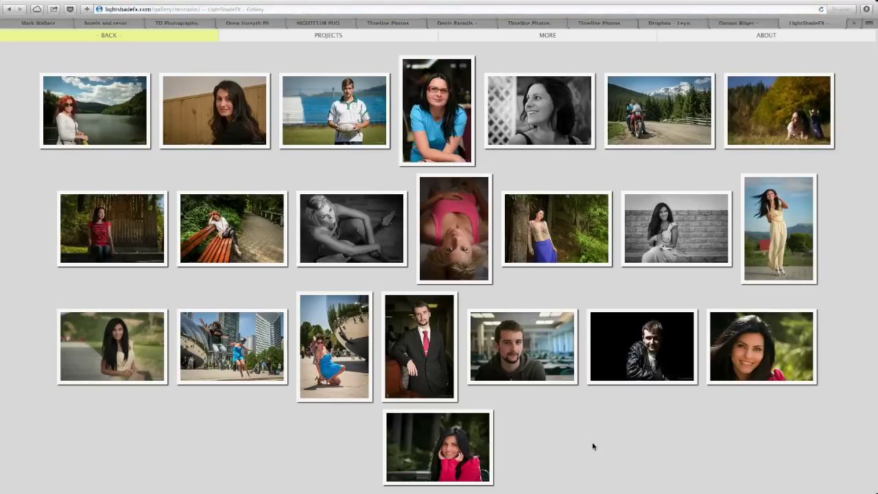